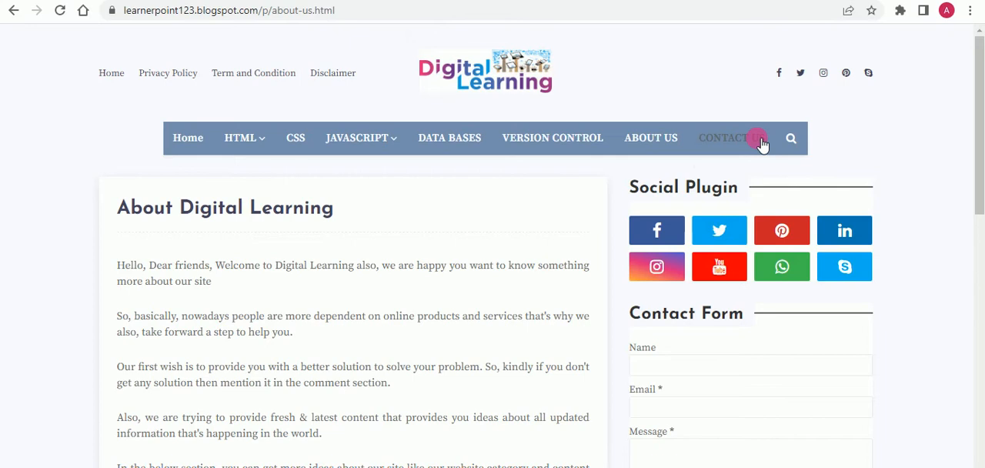
pyautogui.scroll(-2, 523, 280)
pyautogui.scroll(1, 528, 284)
pyautogui.scroll(1, 528, 283)
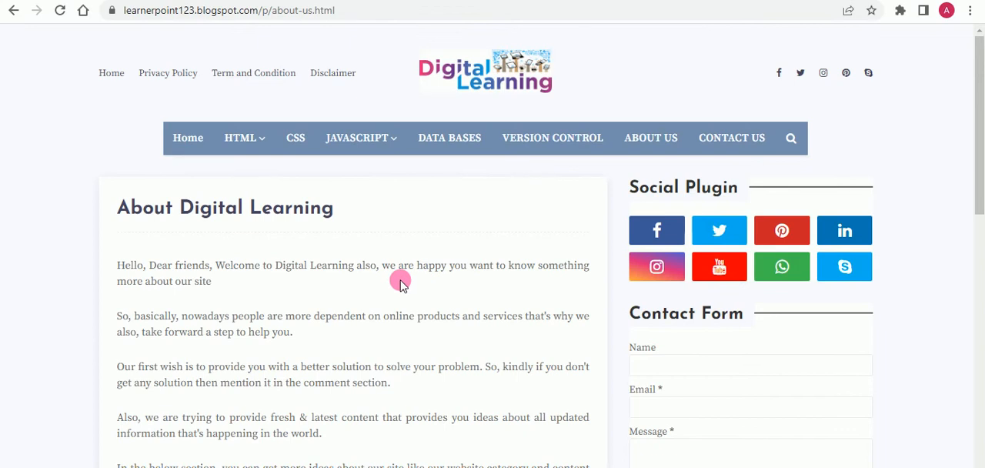
pyautogui.scroll(-2, 398, 279)
pyautogui.scroll(2, 398, 279)
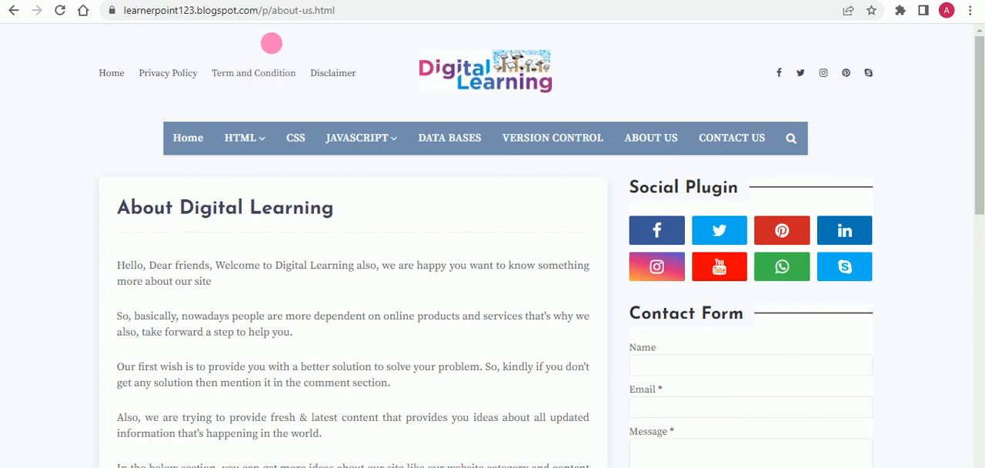
# - Search the web for "Terms and Conditions Generator" in a new tab and open termsandconditionsgenerator.com
pyautogui.hotkey('ctrl', 't')
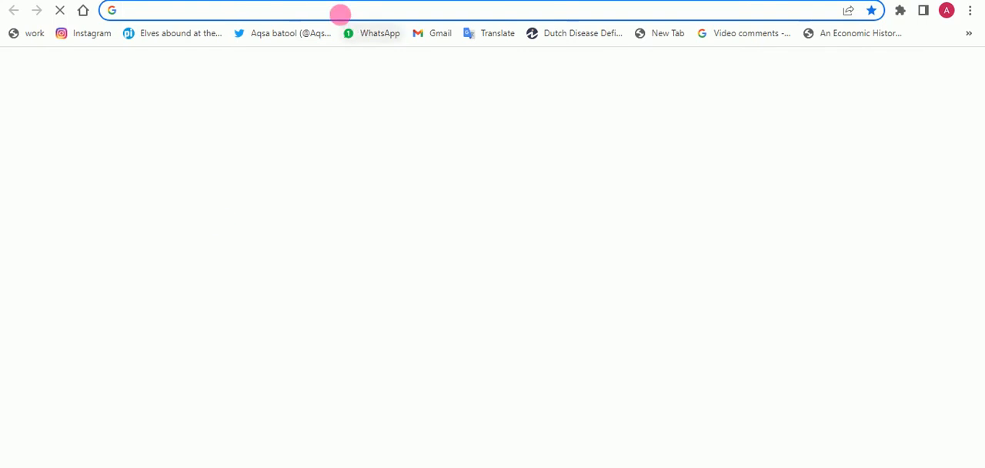
pyautogui.click(343, 15)
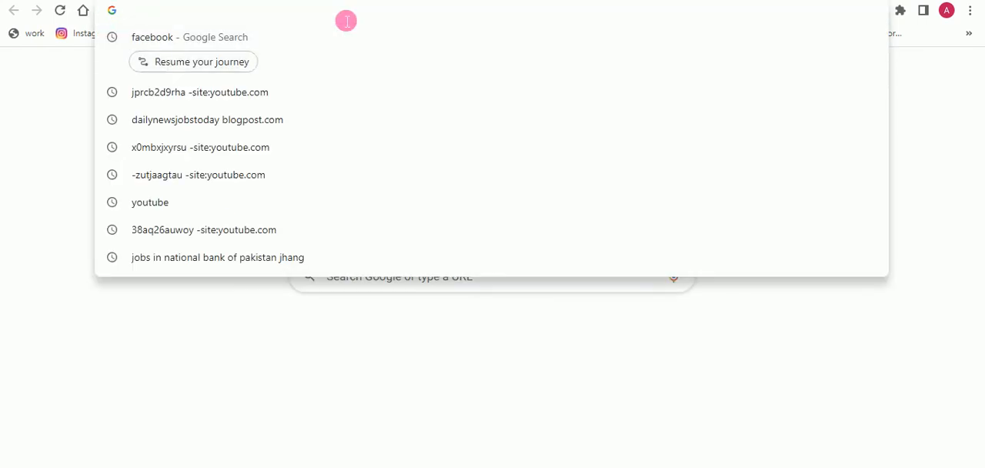
pyautogui.write('Terms and Conditions Generator')
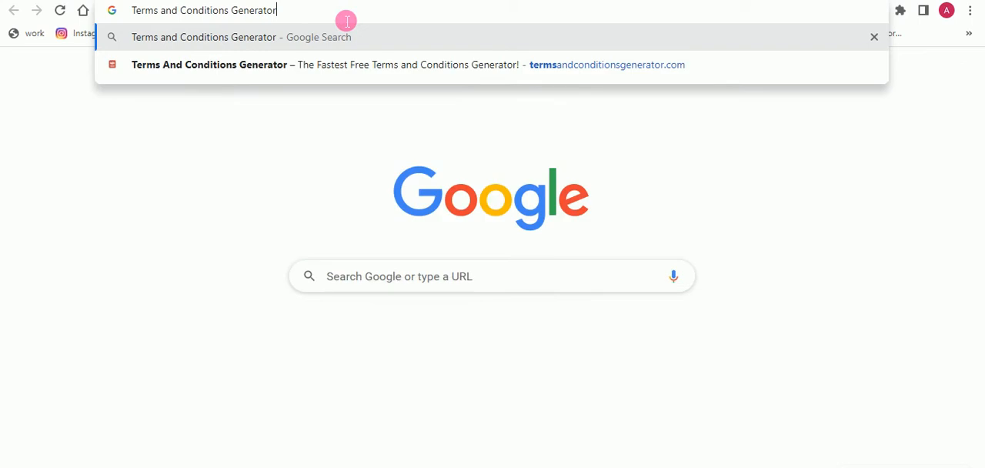
pyautogui.press('Return')
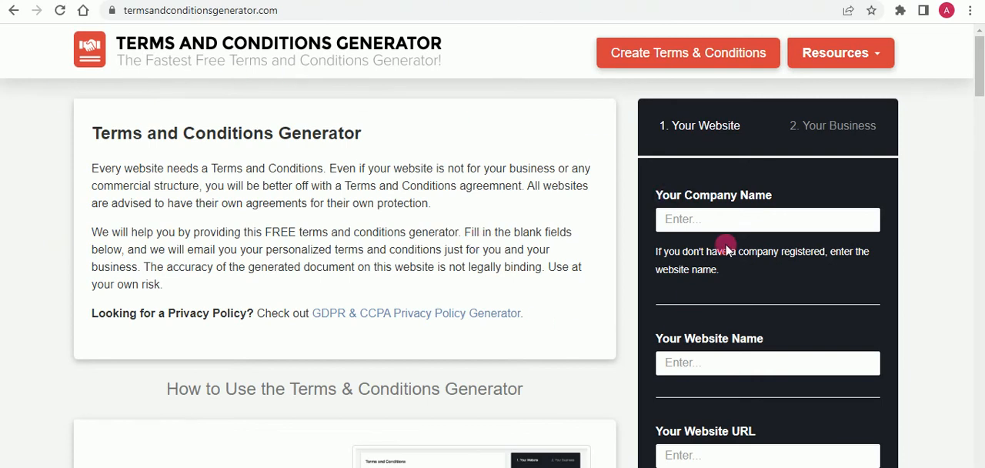
# - Copy "Digital Learning" from the Notepad notes and enter it as both the company name and the website name
pyautogui.click(741, 220)
pyautogui.hotkey('alt', 'Tab')
pyautogui.scroll(-1, 248, 294)
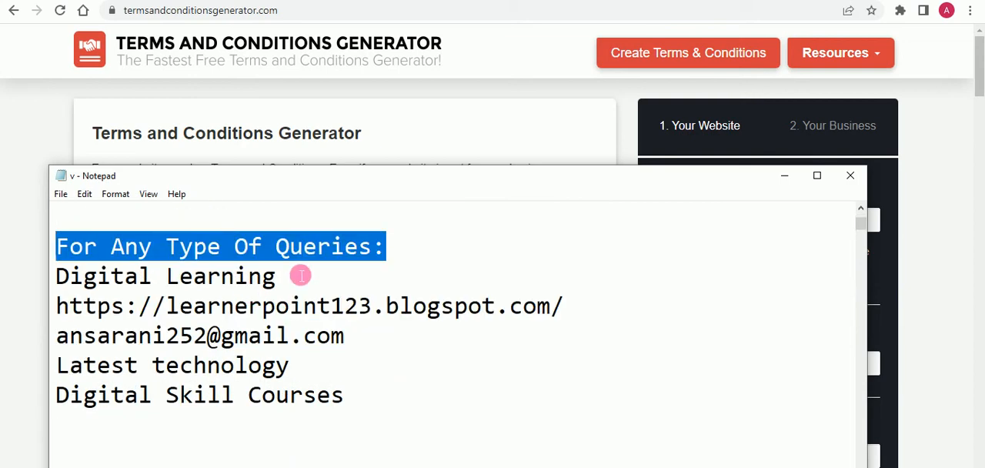
pyautogui.moveTo(300, 275); pyautogui.dragTo(34, 275)
pyautogui.hotkey('ctrl', 'c')
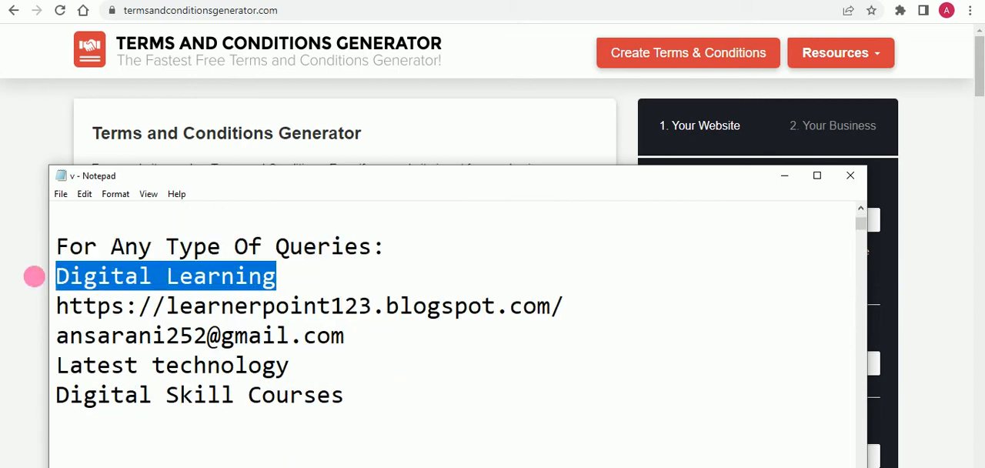
pyautogui.click(784, 176)
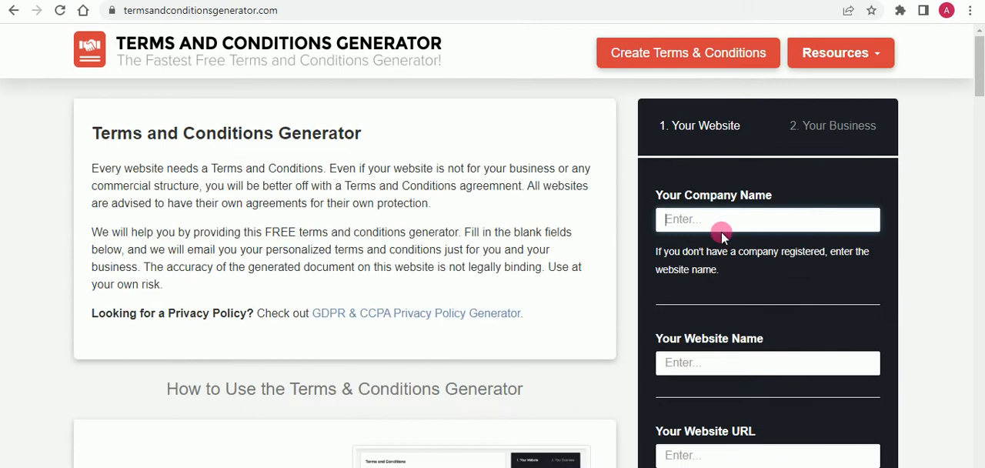
pyautogui.click(724, 224)
pyautogui.hotkey('ctrl', 'v')
pyautogui.click(741, 371)
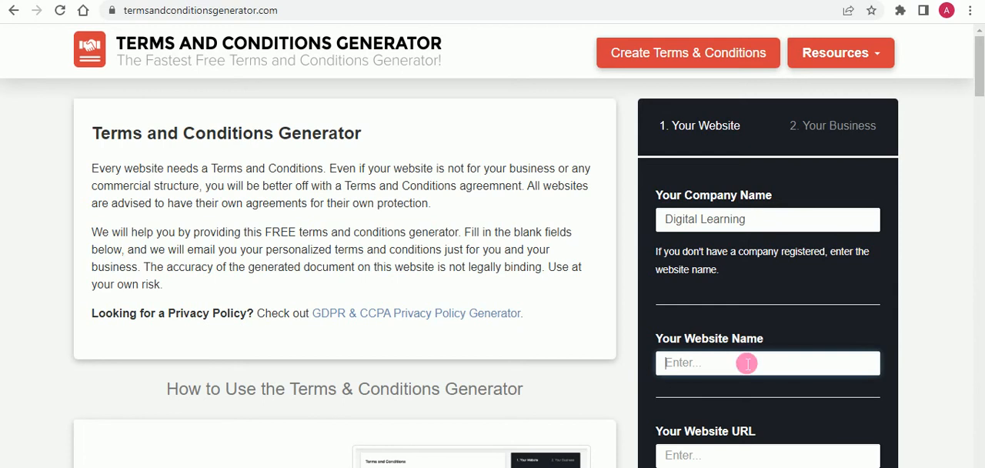
pyautogui.hotkey('ctrl', 'v')
pyautogui.scroll(-1, 747, 365)
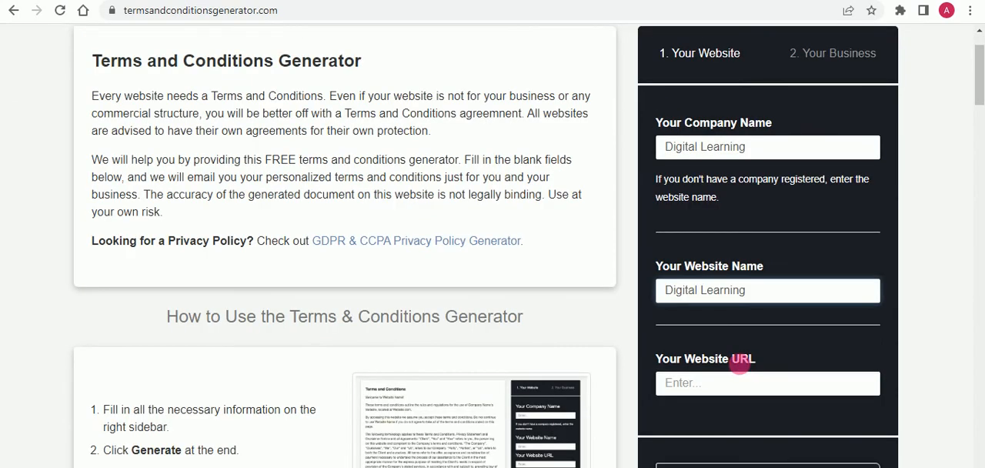
pyautogui.click(734, 389)
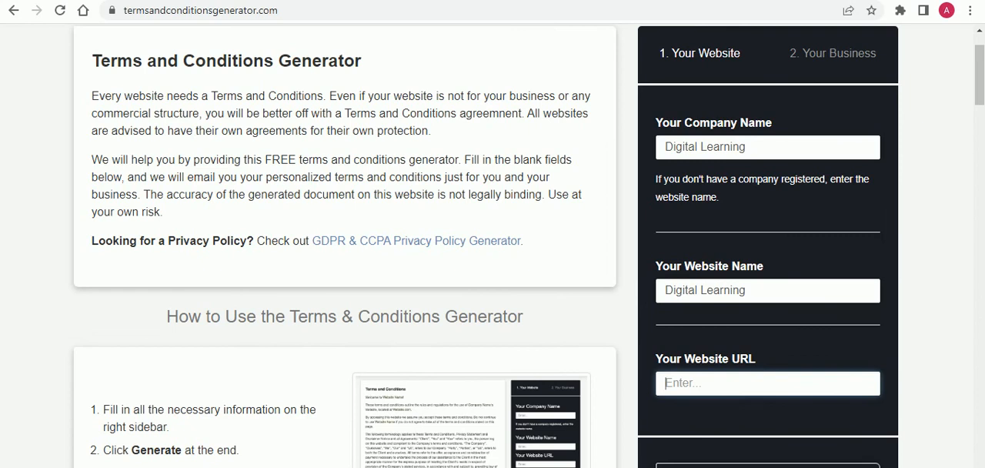
pyautogui.moveTo(261, 467)
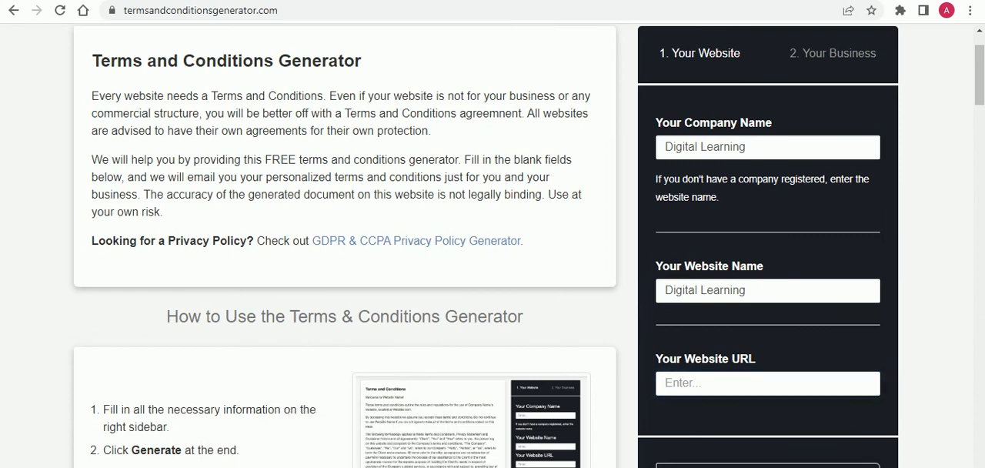
pyautogui.click(368, 467)
pyautogui.moveTo(593, 312); pyautogui.dragTo(65, 323)
pyautogui.hotkey('ctrl', 'c')
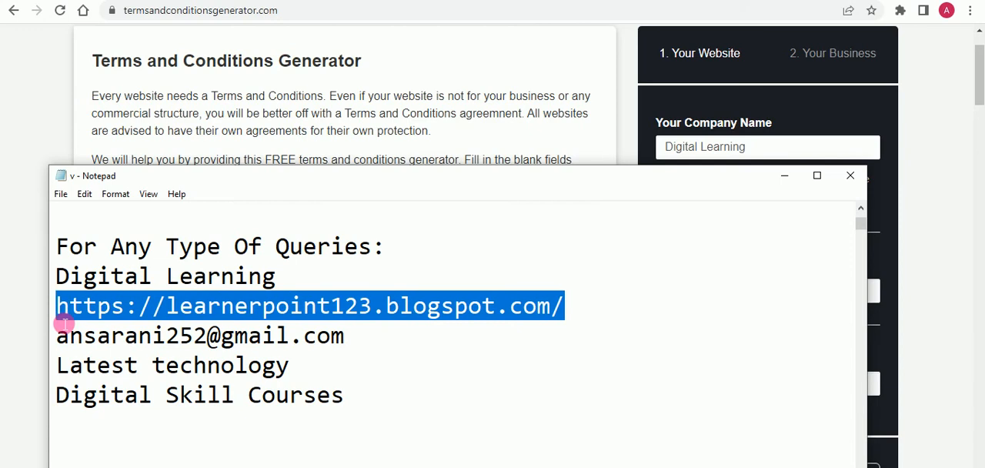
pyautogui.click(788, 179)
pyautogui.click(754, 382)
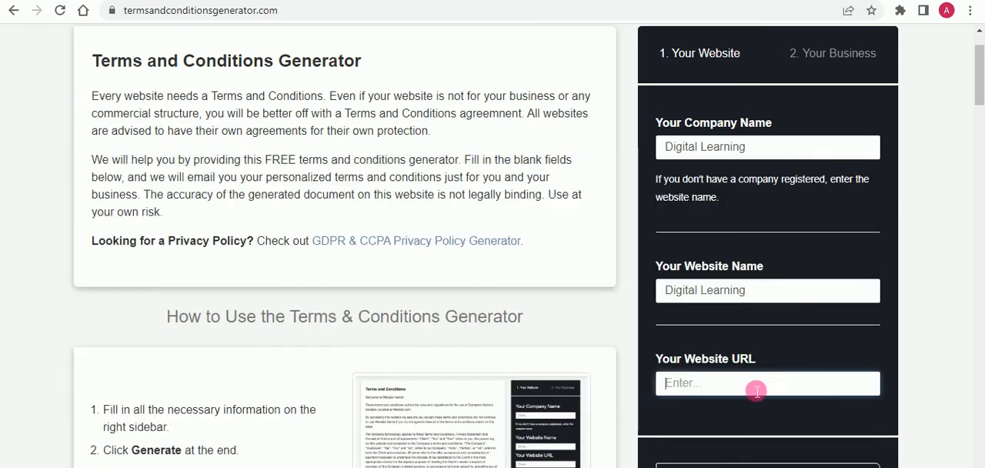
pyautogui.hotkey('ctrl', 'v')
pyautogui.scroll(-1, 743, 395)
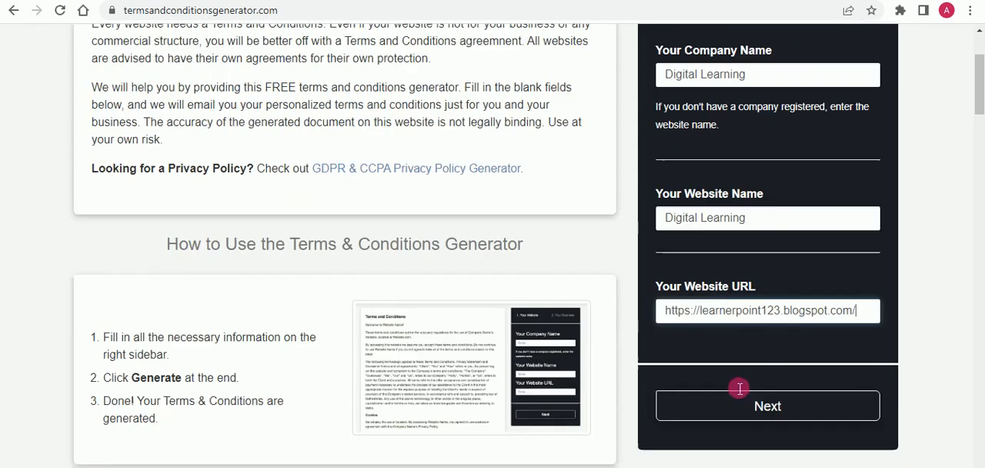
pyautogui.click(776, 409)
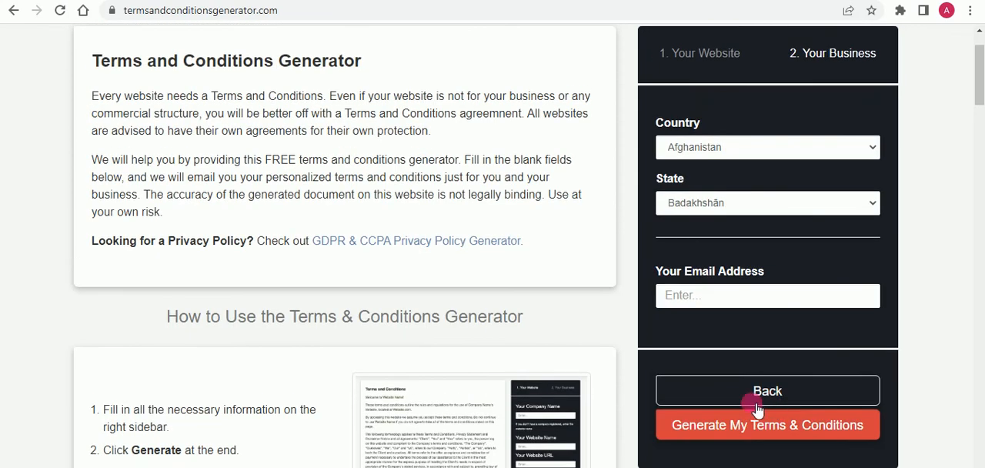
# - Set the business country to Pakistan and the state to Punjab
pyautogui.click(753, 148)
pyautogui.press('p')
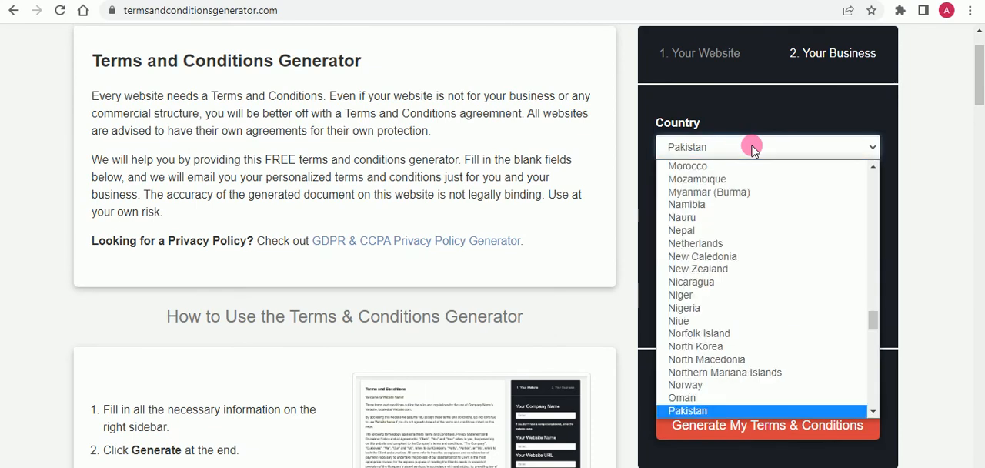
pyautogui.press('Return')
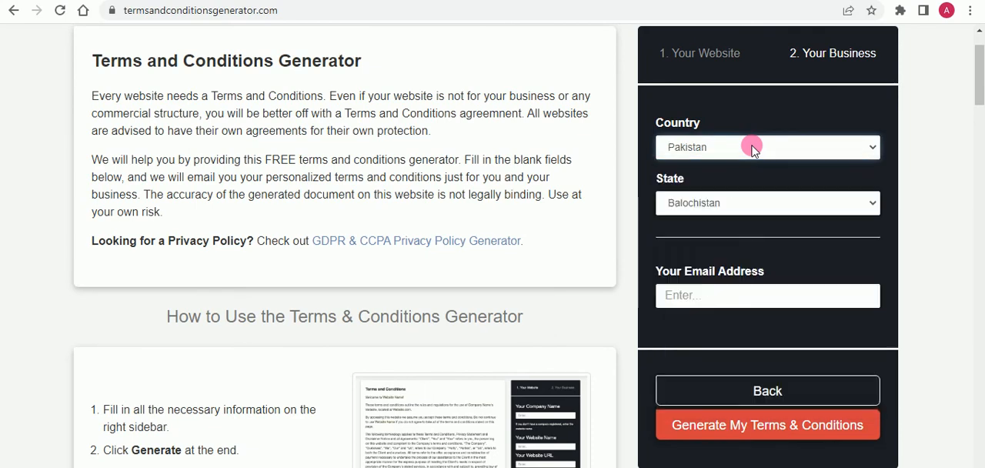
pyautogui.click(756, 206)
pyautogui.press('p')
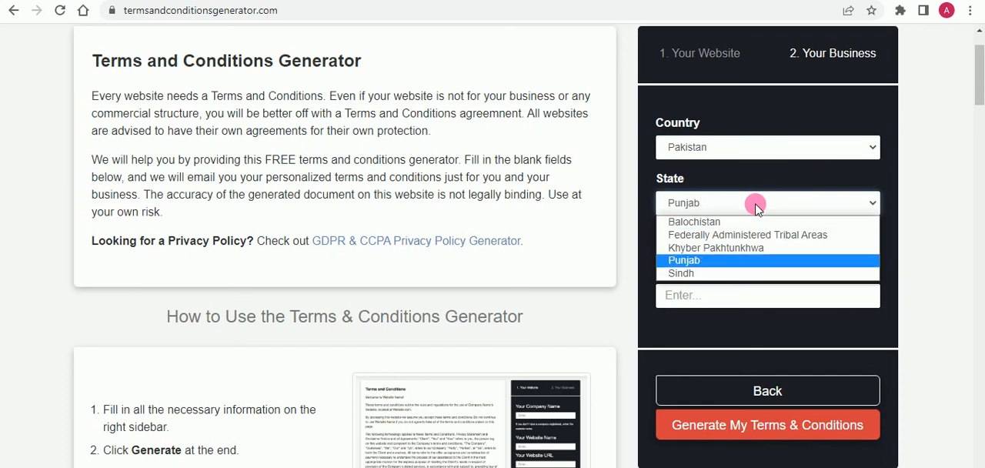
pyautogui.click(750, 234)
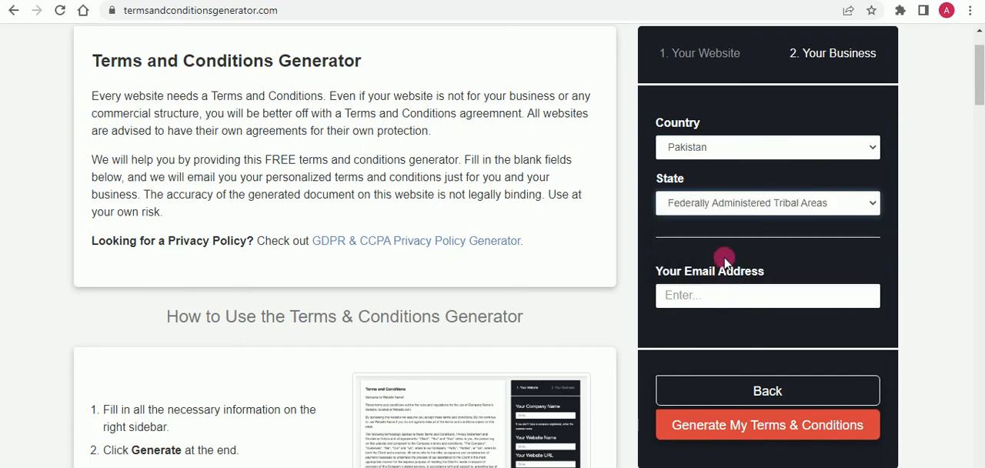
pyautogui.click(818, 205)
pyautogui.press('p')
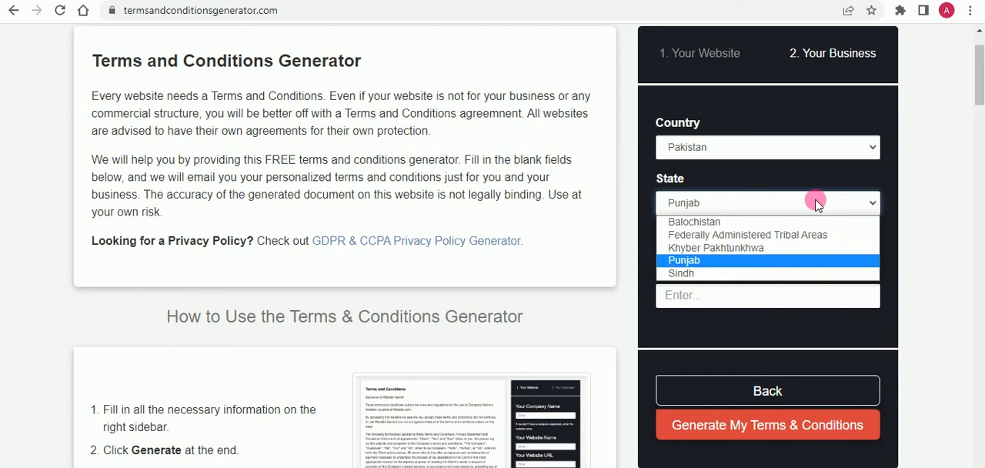
pyautogui.click(817, 203)
# - Copy the contact e-mail from the Notepad notes into the email address field and generate the terms and conditions
pyautogui.click(780, 307)
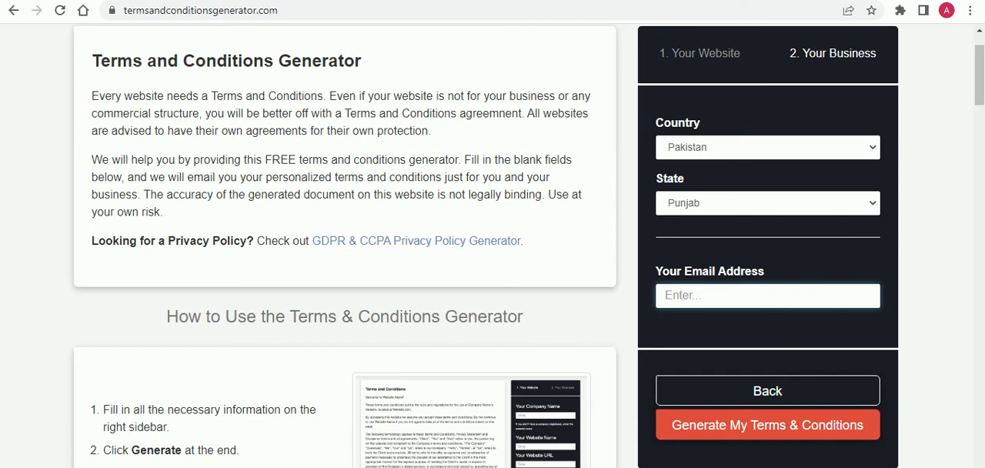
pyautogui.click(422, 466)
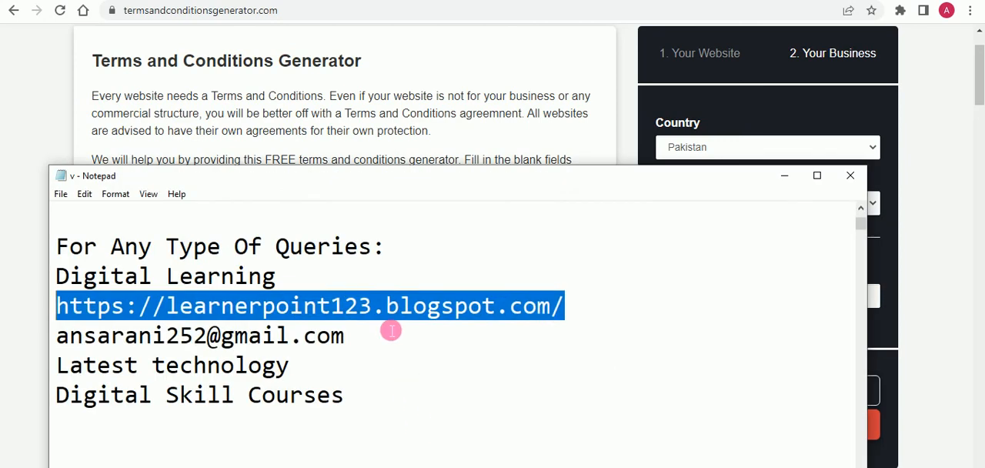
pyautogui.moveTo(391, 346); pyautogui.dragTo(51, 350)
pyautogui.hotkey('ctrl', 'c')
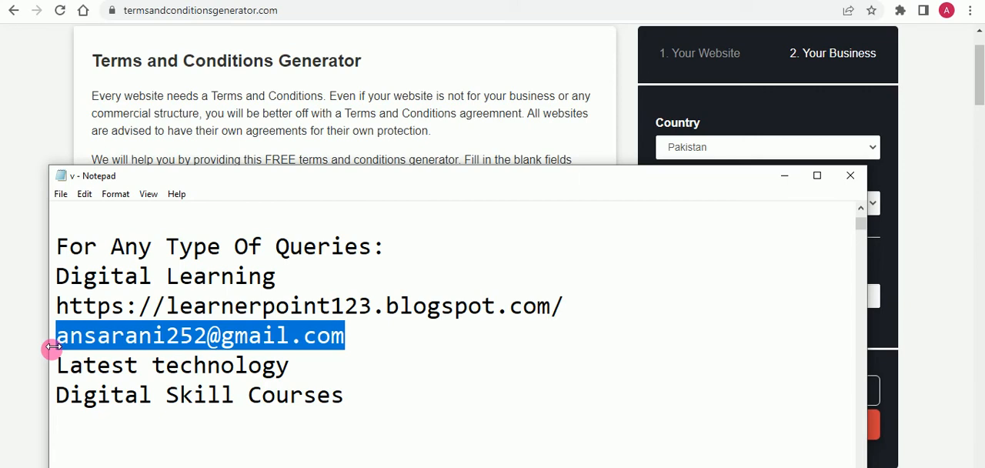
pyautogui.click(786, 176)
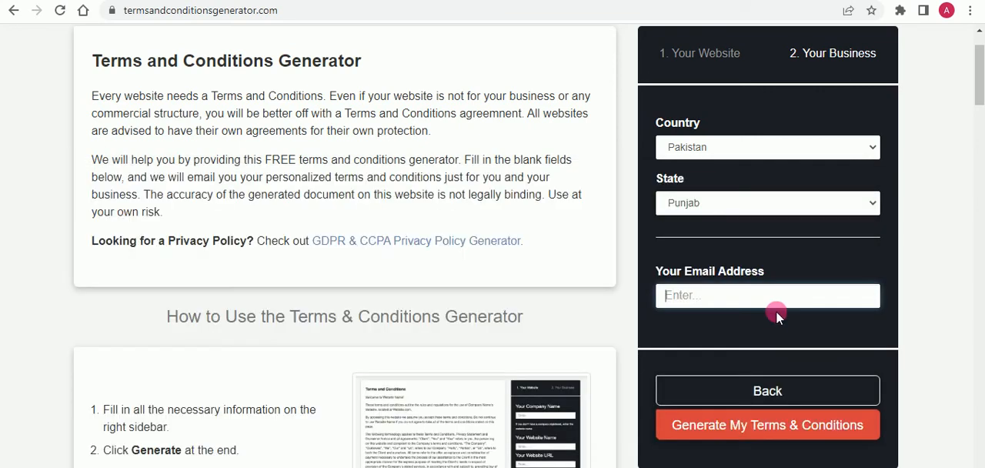
pyautogui.click(776, 306)
pyautogui.hotkey('ctrl', 'v')
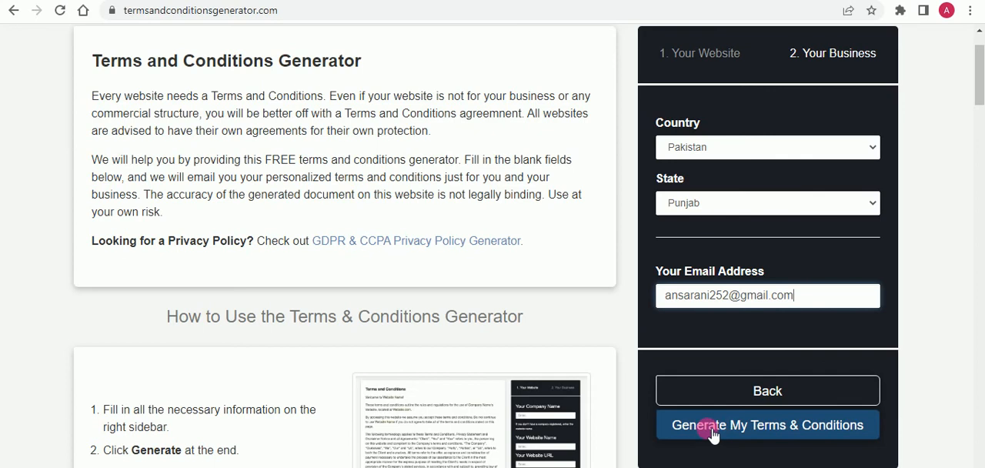
pyautogui.click(792, 432)
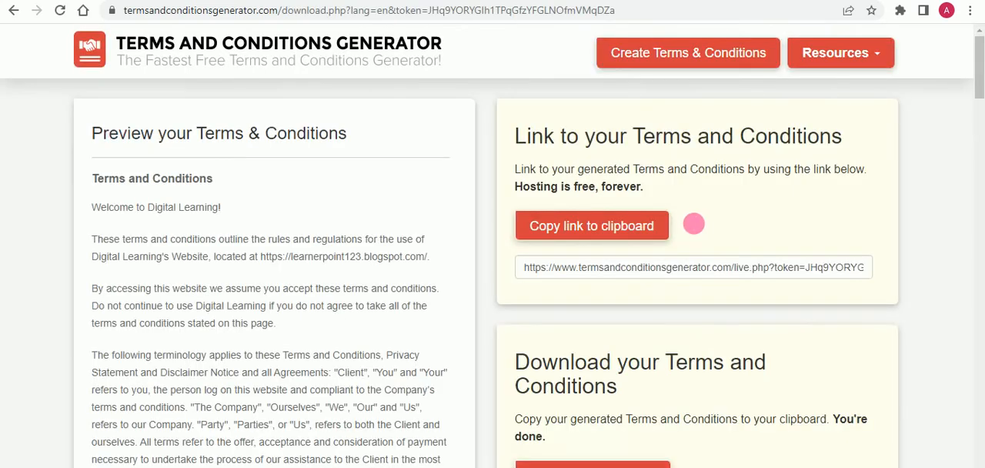
# - Copy the HTML text of the generated terms and conditions to the clipboard
pyautogui.scroll(-3, 693, 223)
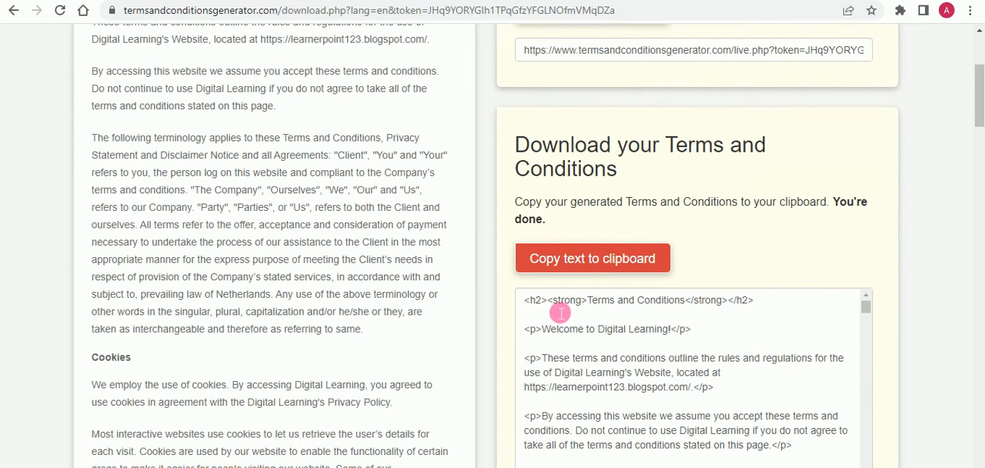
pyautogui.click(573, 266)
pyautogui.click(608, 279)
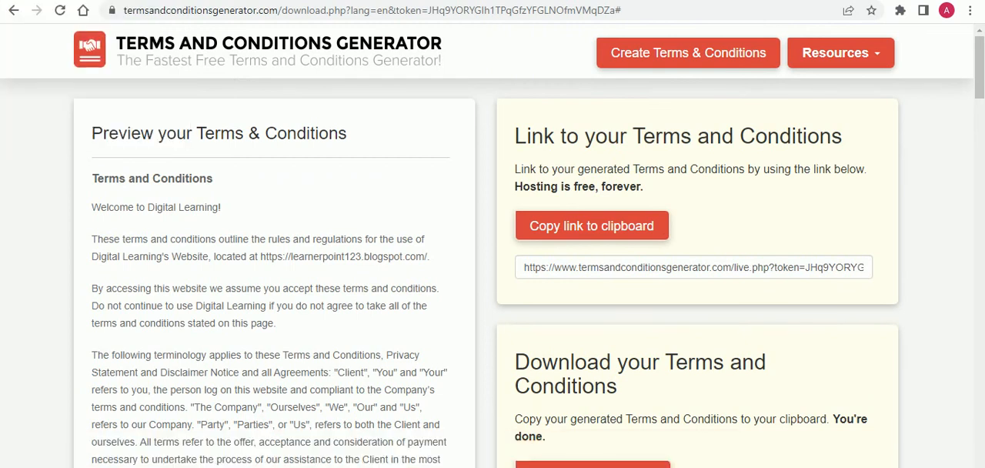
# - Switch to Blogger, create a new page for the Digital Learning blog and set its editor to HTML view
pyautogui.moveTo(366, 467)
pyautogui.click(46, 1)
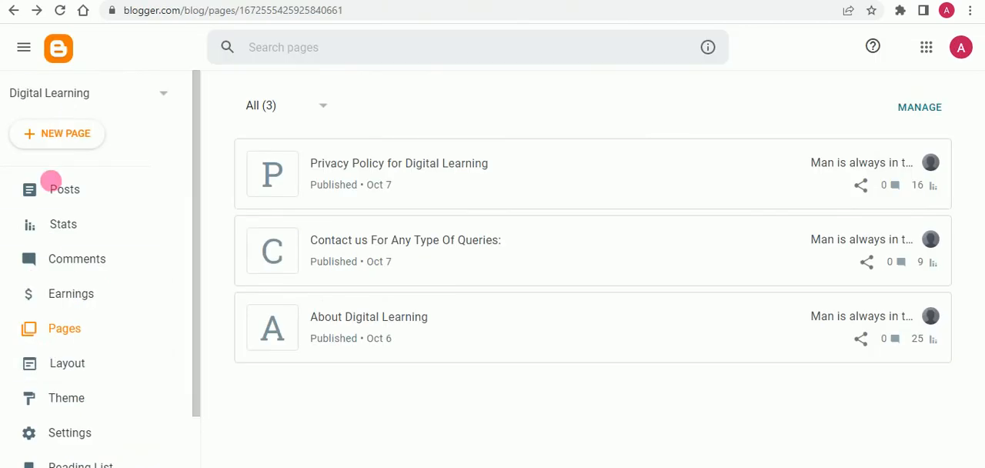
pyautogui.click(72, 330)
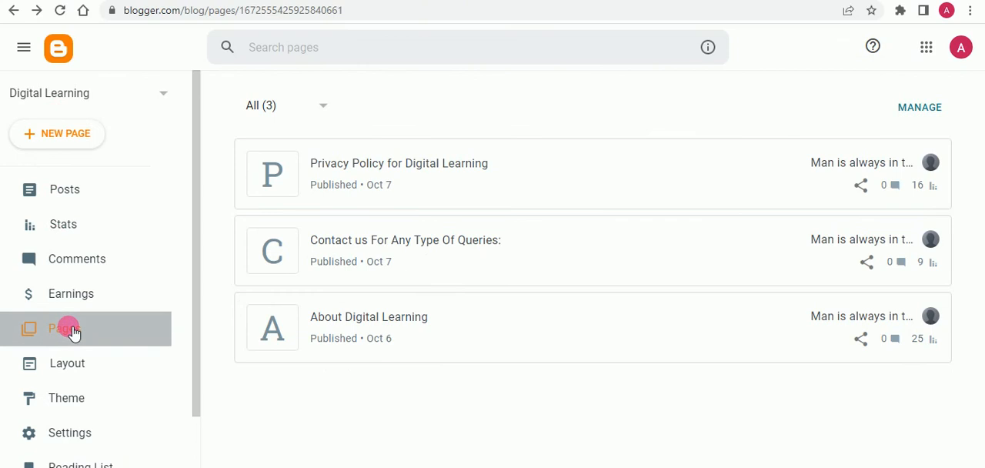
pyautogui.click(54, 147)
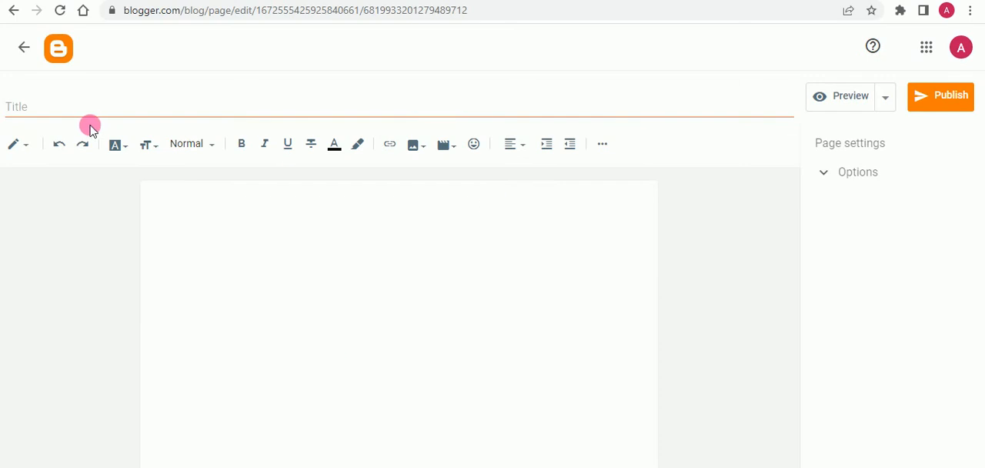
pyautogui.click(23, 147)
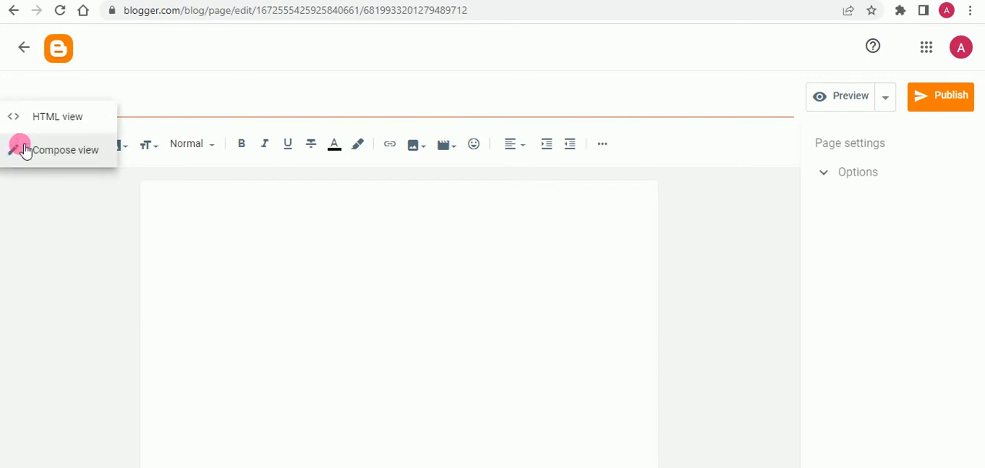
pyautogui.click(54, 122)
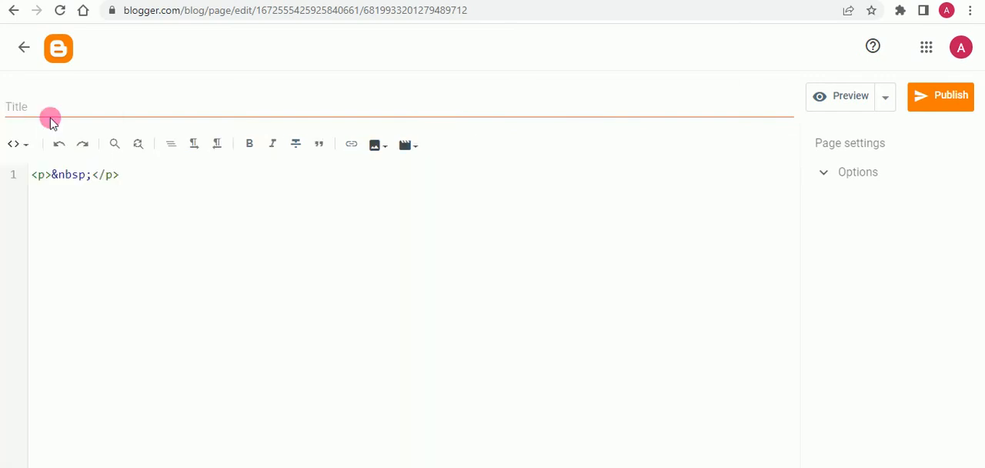
# - Replace the placeholder code in the new page with the copied terms and conditions HTML and switch the editor to Compose view
pyautogui.moveTo(148, 187); pyautogui.dragTo(11, 173)
pyautogui.press('BackSpace')
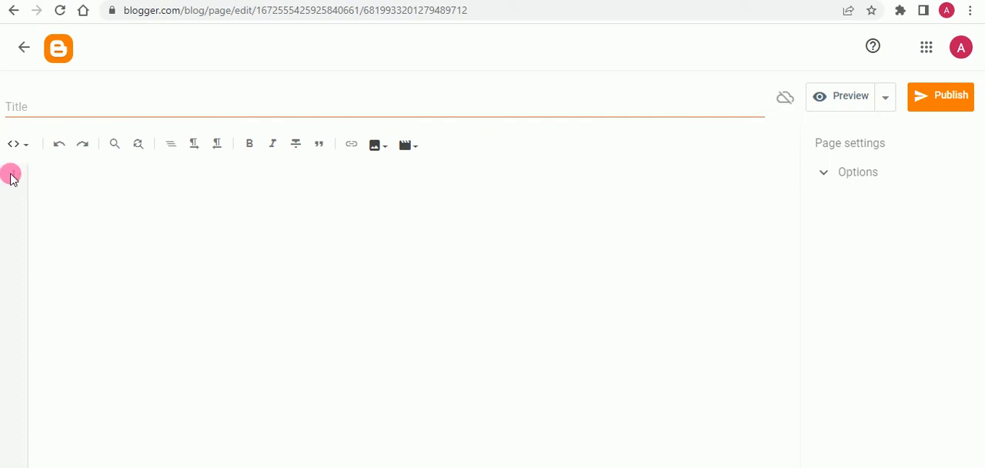
pyautogui.hotkey('ctrl', 'v')
pyautogui.scroll(1, 305, 257)
pyautogui.scroll(3, 120, 206)
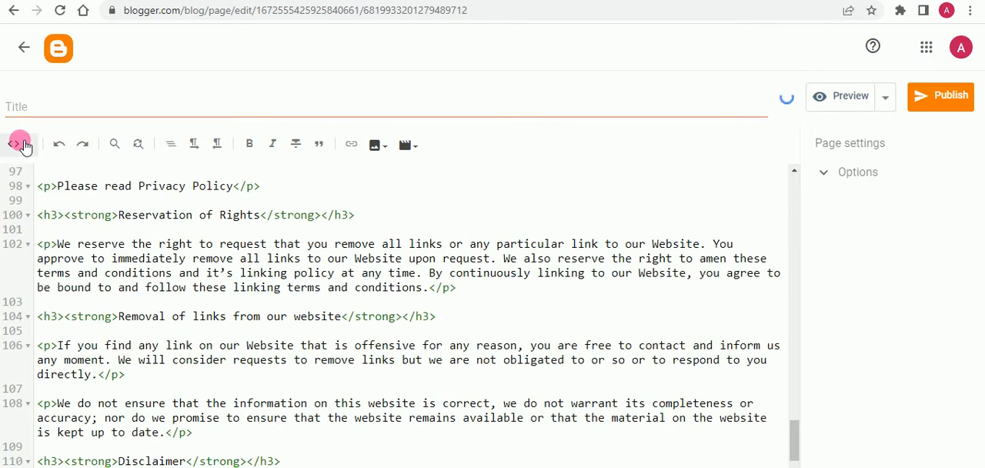
pyautogui.click(23, 144)
pyautogui.click(53, 194)
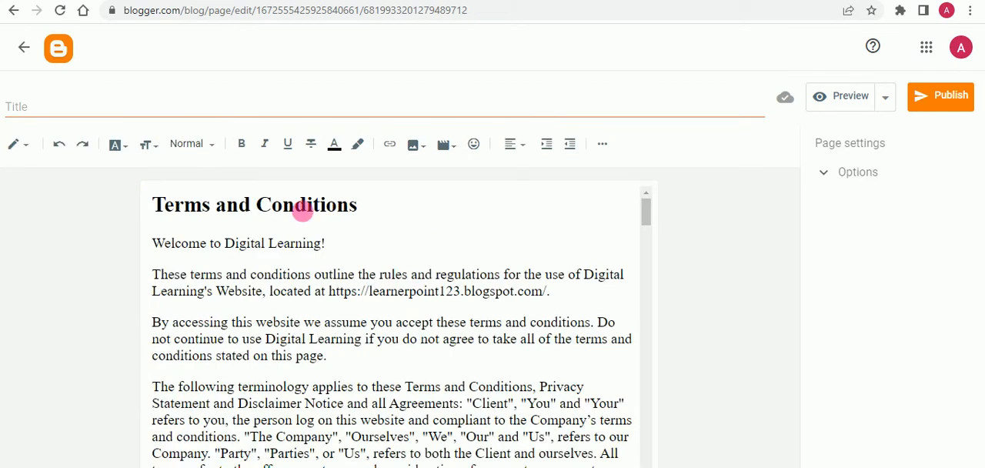
# - Copy the "Terms and Conditions" heading from the page body into the page title
pyautogui.moveTo(394, 219); pyautogui.dragTo(129, 214)
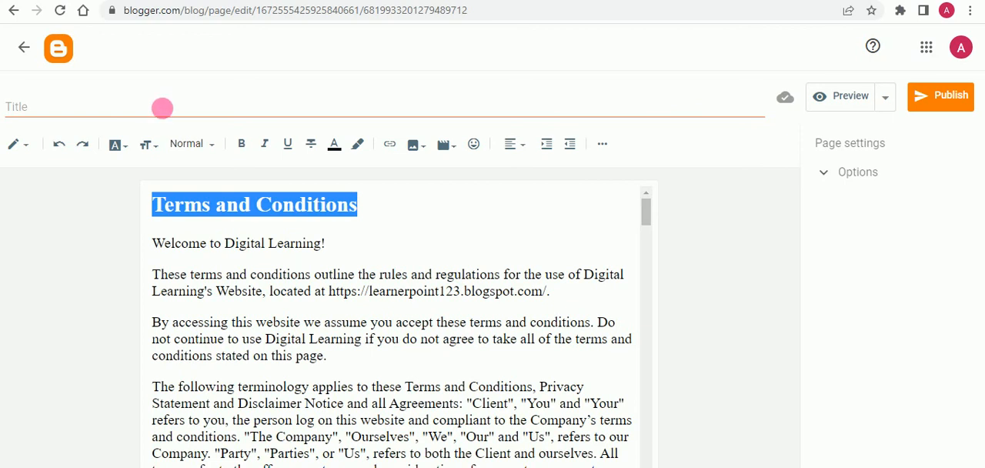
pyautogui.click(167, 111)
pyautogui.hotkey('ctrl', 'v')
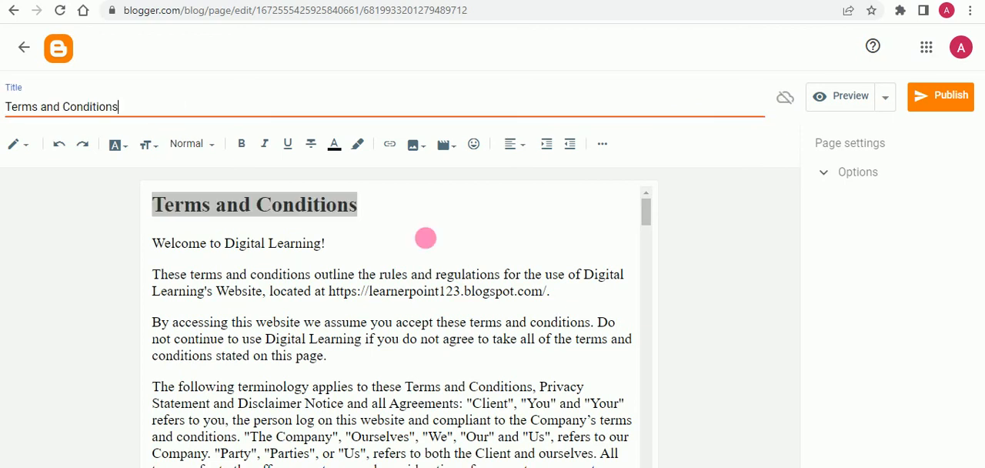
# - Delete the duplicate "Terms and Conditions" heading from the page body so the text starts with the welcome line
pyautogui.click(426, 209)
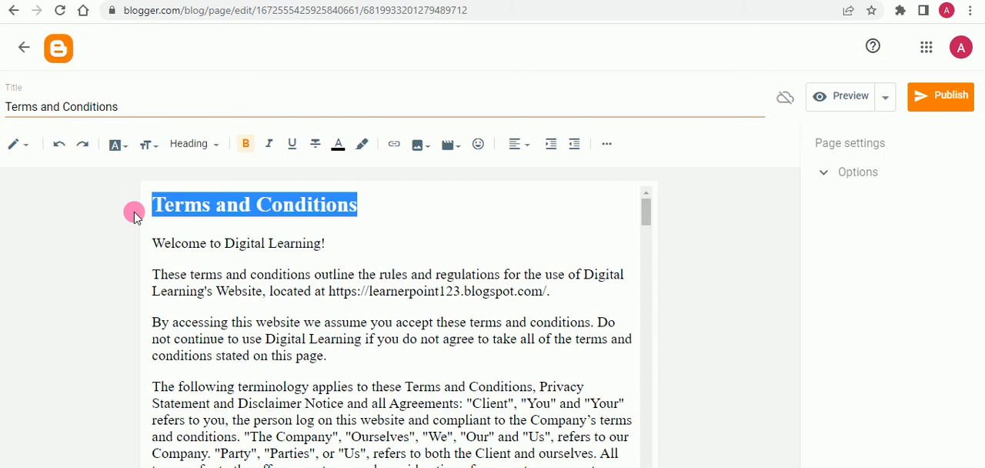
pyautogui.press('Delete')
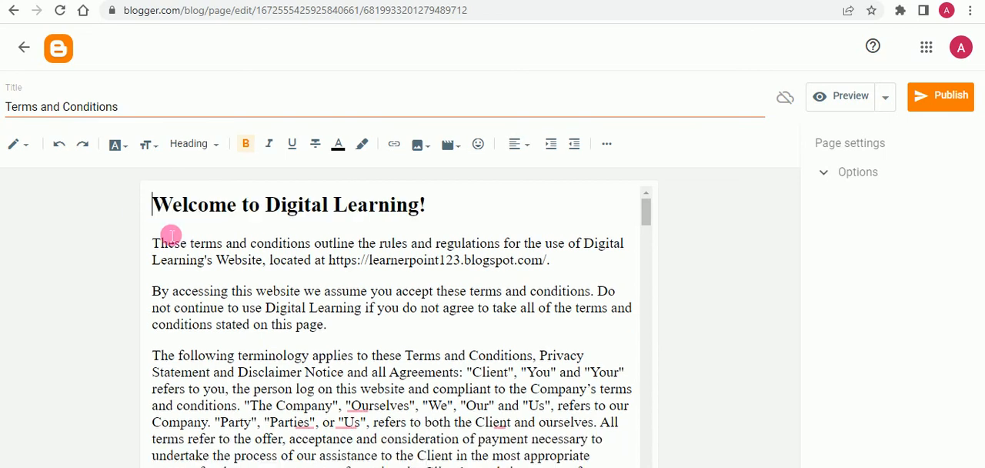
pyautogui.press('Return')
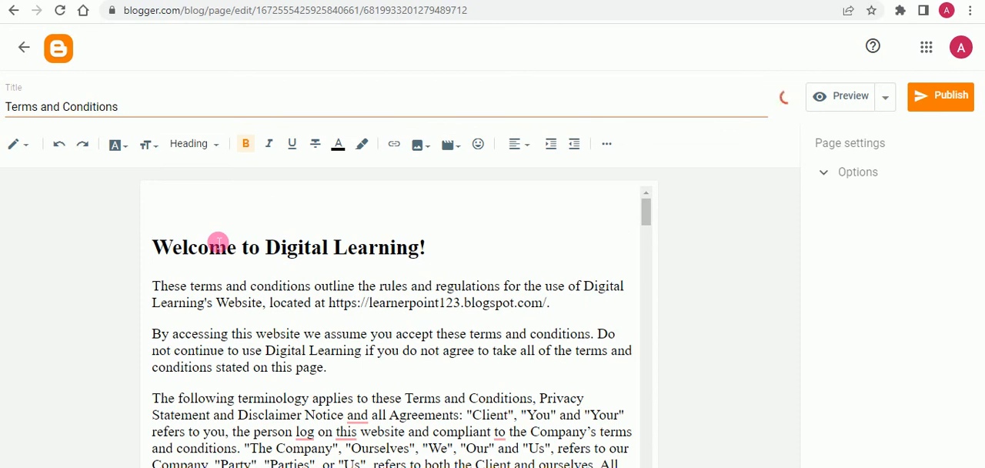
pyautogui.press('BackSpace')
pyautogui.click(270, 467)
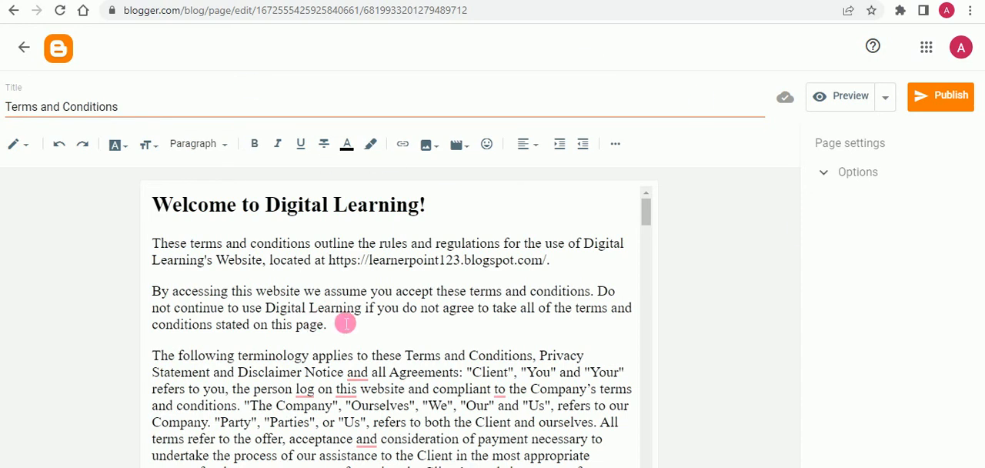
# - Look through the inserted terms text, preview the page on the blog and return to the editor
pyautogui.scroll(-2, 312, 324)
pyautogui.scroll(-6, 282, 316)
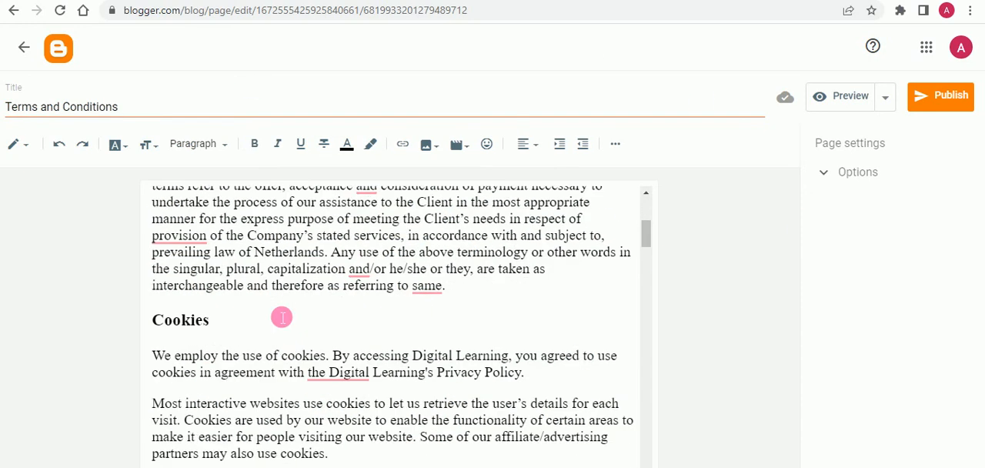
pyautogui.scroll(-8, 282, 316)
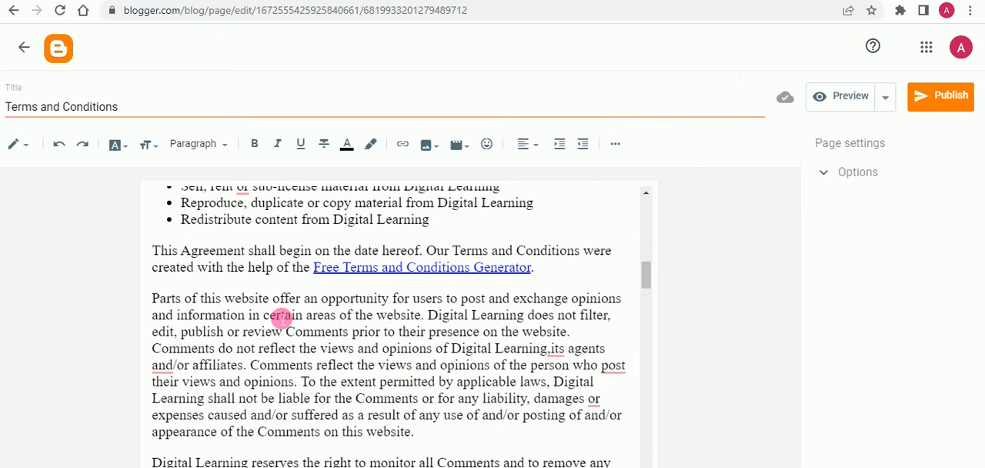
pyautogui.scroll(-4, 322, 373)
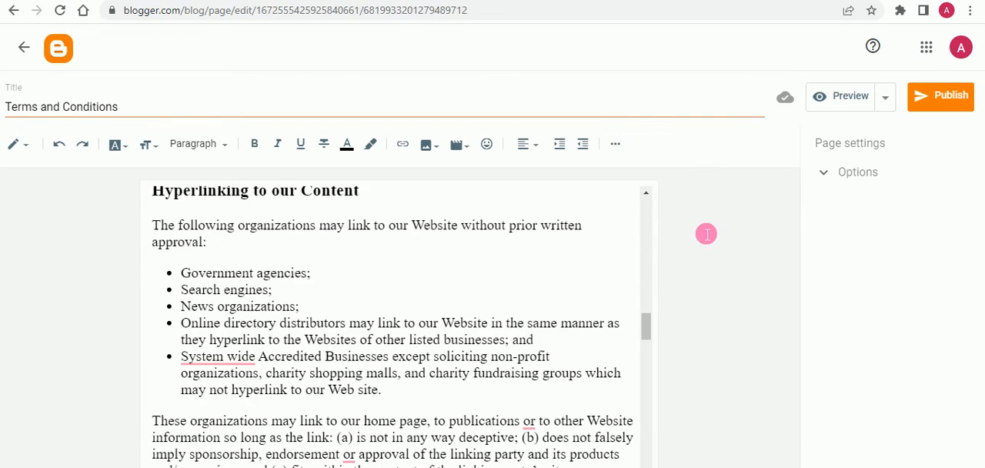
pyautogui.click(851, 98)
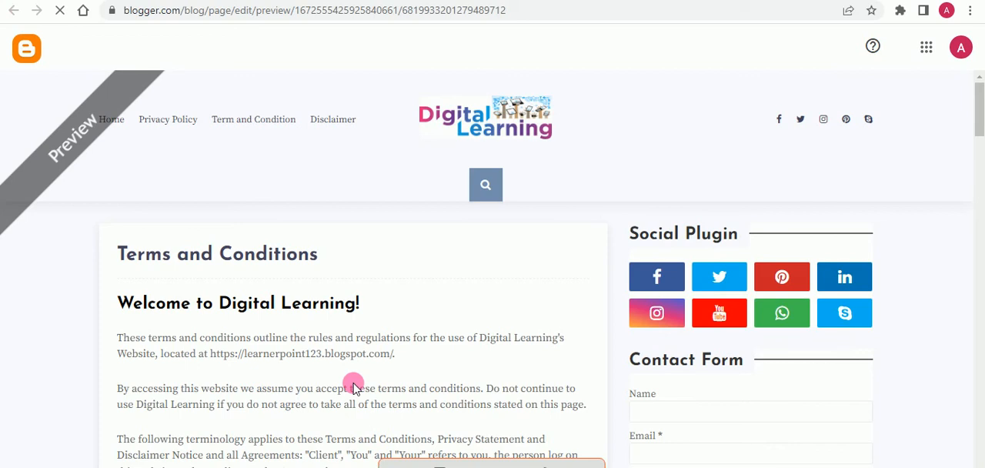
pyautogui.hotkey('ctrl', 'w')
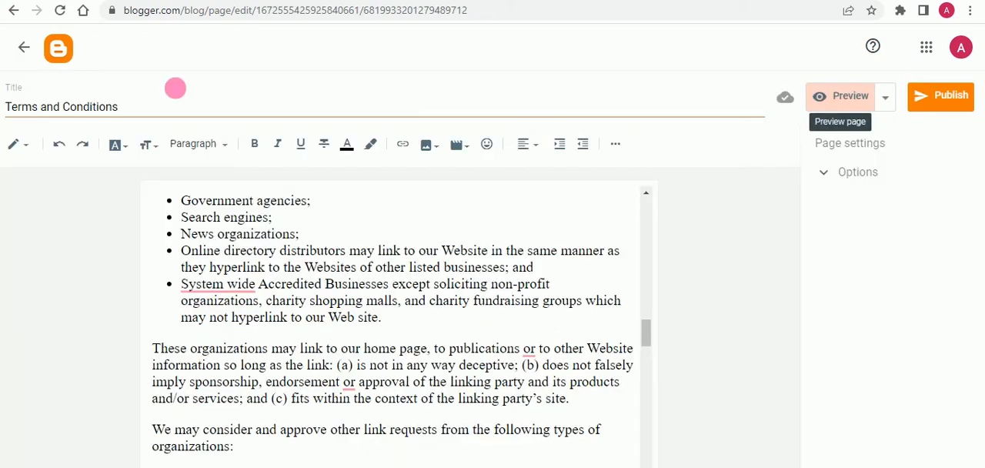
# - Justify the whole body text of the Terms and Conditions page
pyautogui.scroll(5, 356, 348)
pyautogui.click(337, 347)
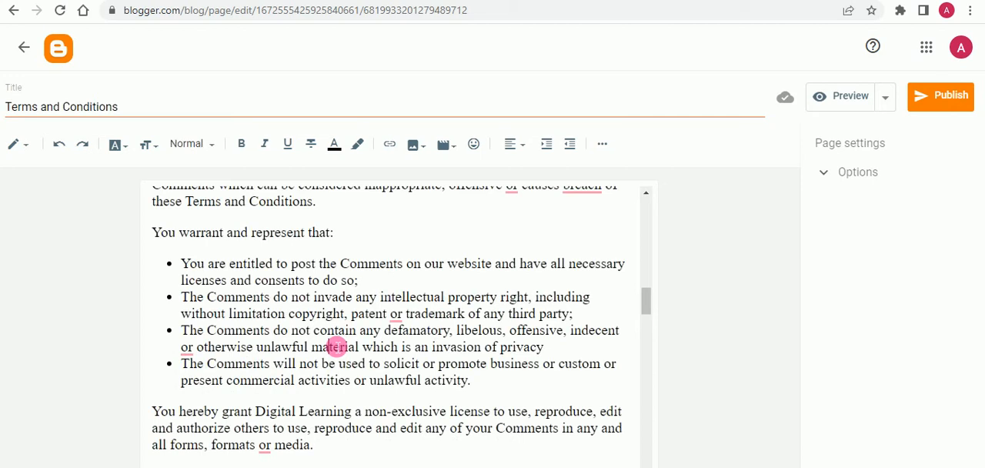
pyautogui.hotkey('ctrl', 'a')
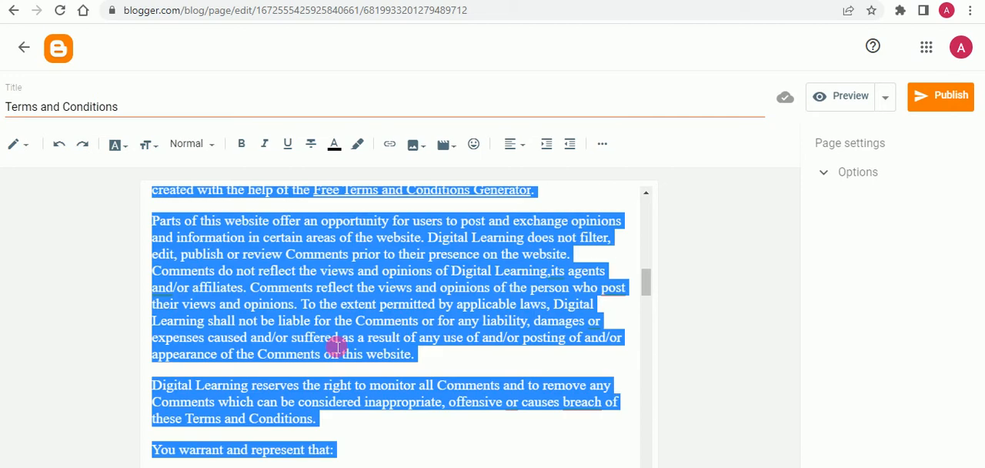
pyautogui.click(519, 150)
pyautogui.click(546, 250)
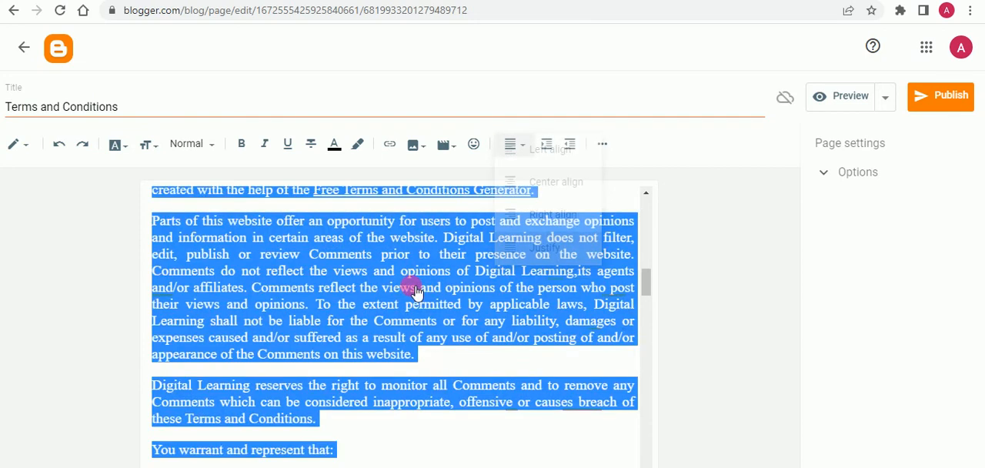
pyautogui.scroll(3, 413, 289)
pyautogui.scroll(6, 424, 316)
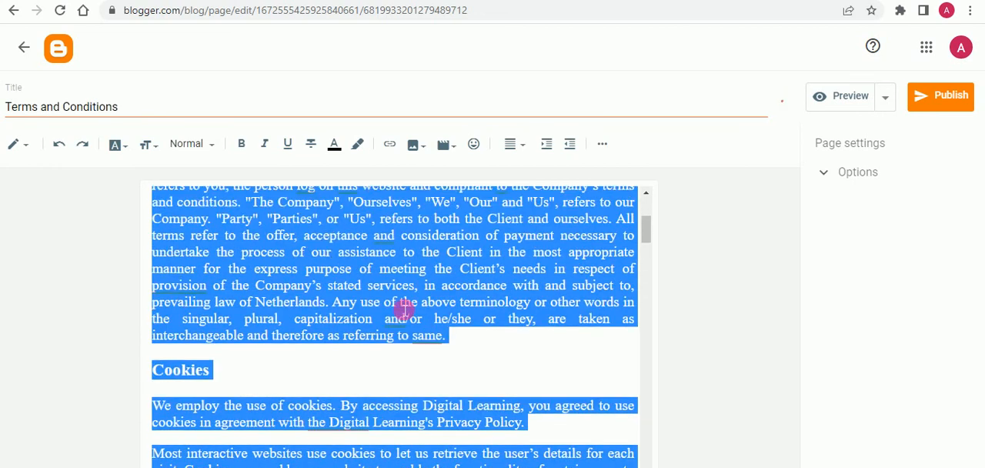
pyautogui.click(404, 308)
# - Check the justified text and publish the Terms and Conditions page to the blog
pyautogui.scroll(3, 377, 308)
pyautogui.scroll(-1, 377, 324)
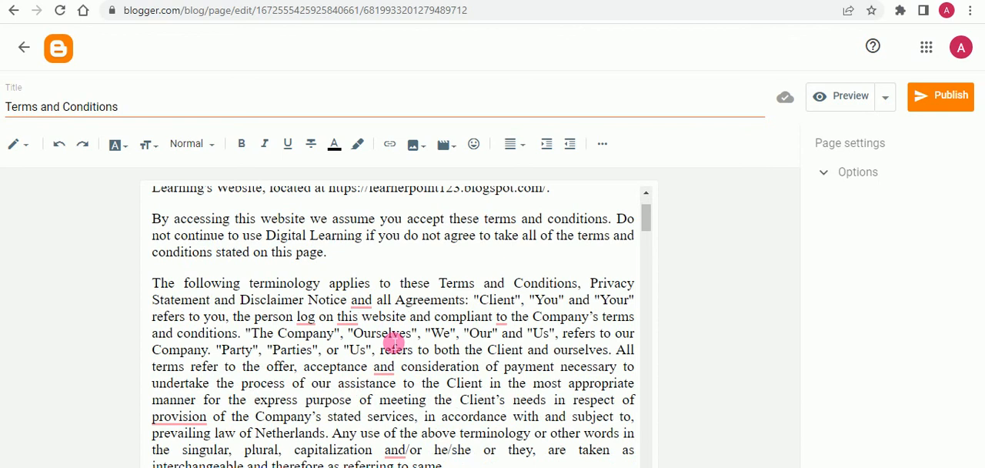
pyautogui.scroll(-1, 393, 343)
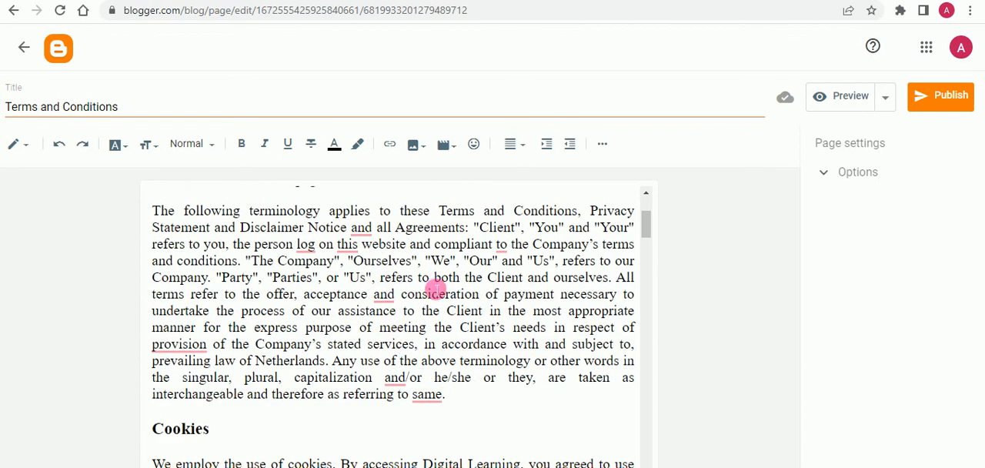
pyautogui.scroll(2, 435, 288)
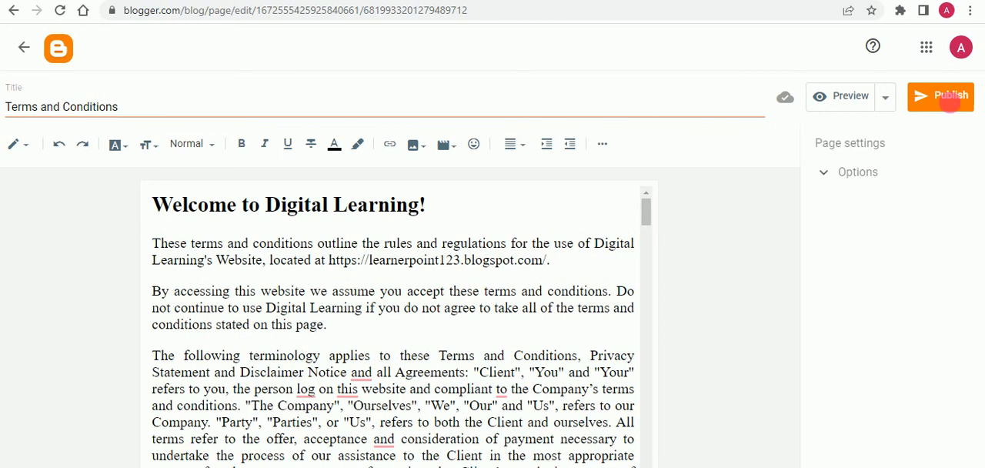
pyautogui.click(952, 100)
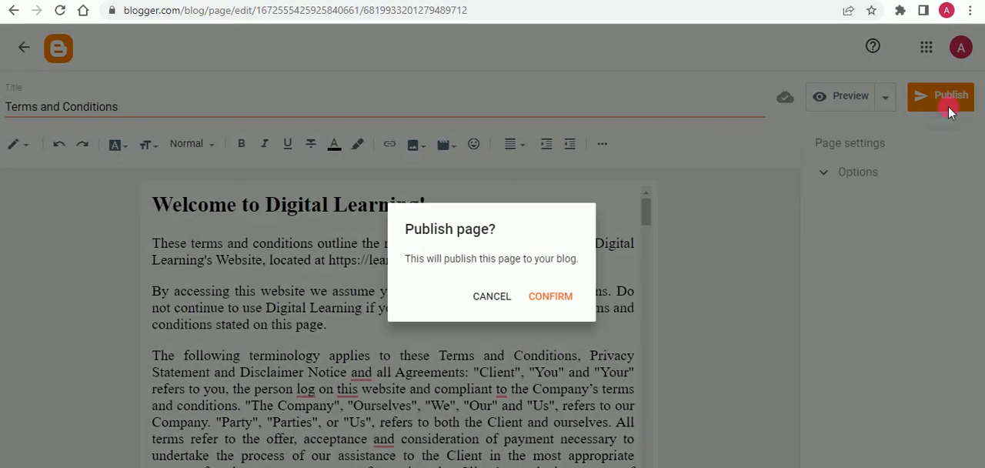
pyautogui.click(561, 299)
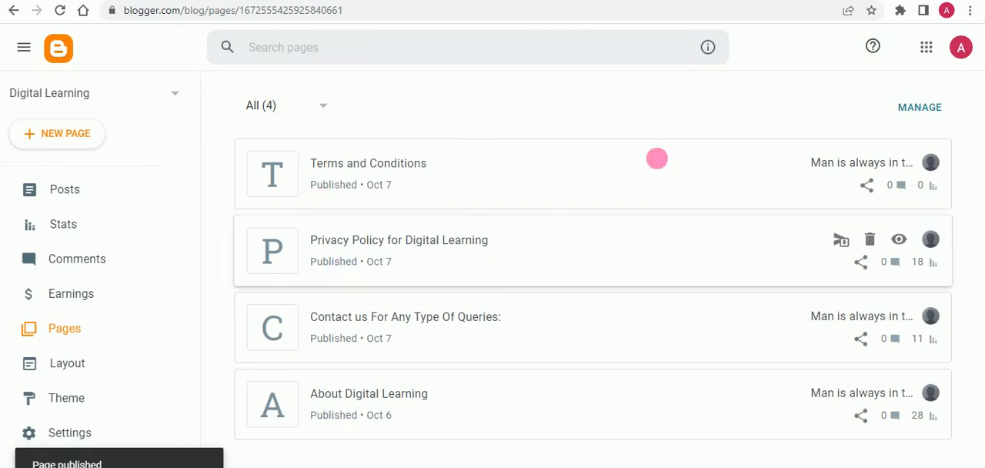
# - Copy the web address of the published Terms and Conditions page and open the Digital Learning blog's layout in Blogger
pyautogui.click(904, 163)
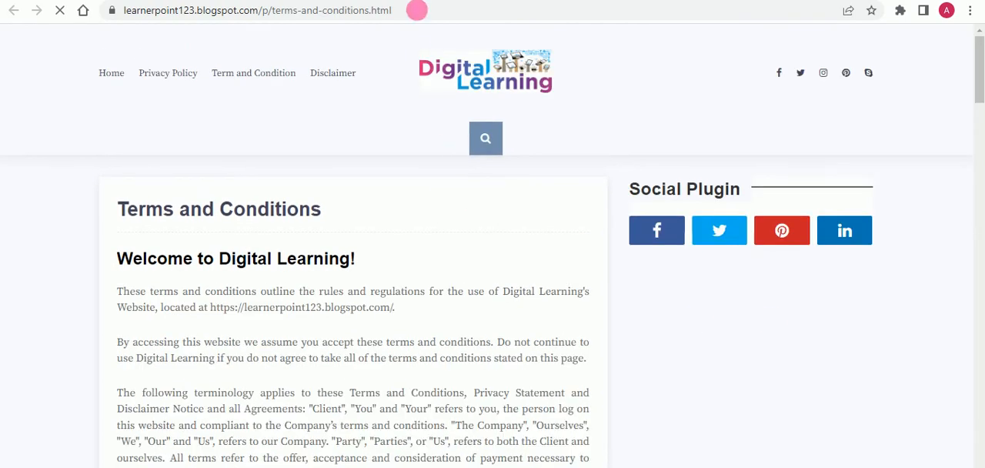
pyautogui.click(423, 16)
pyautogui.hotkey('ctrl', 'c')
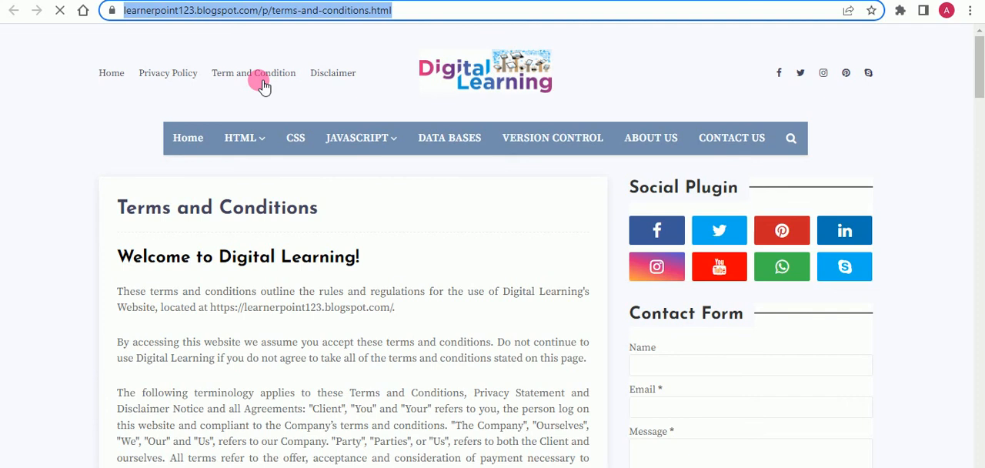
pyautogui.click(108, 1)
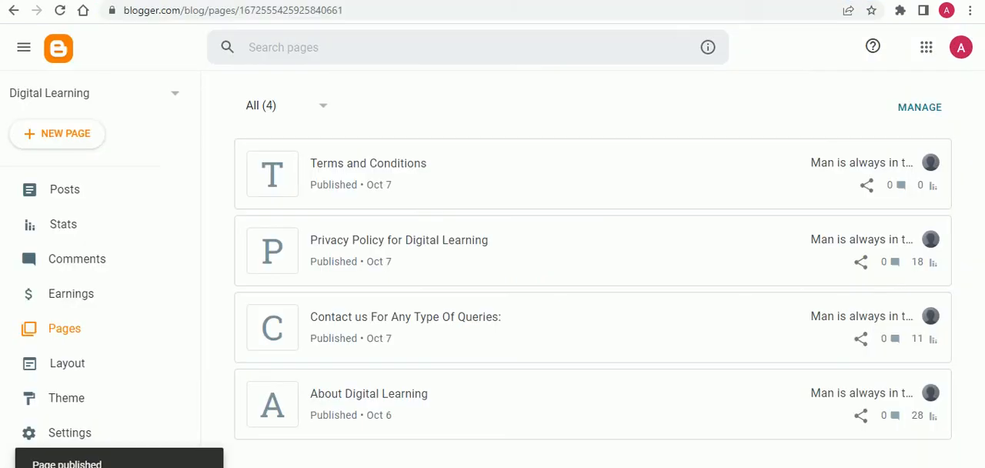
pyautogui.click(85, 375)
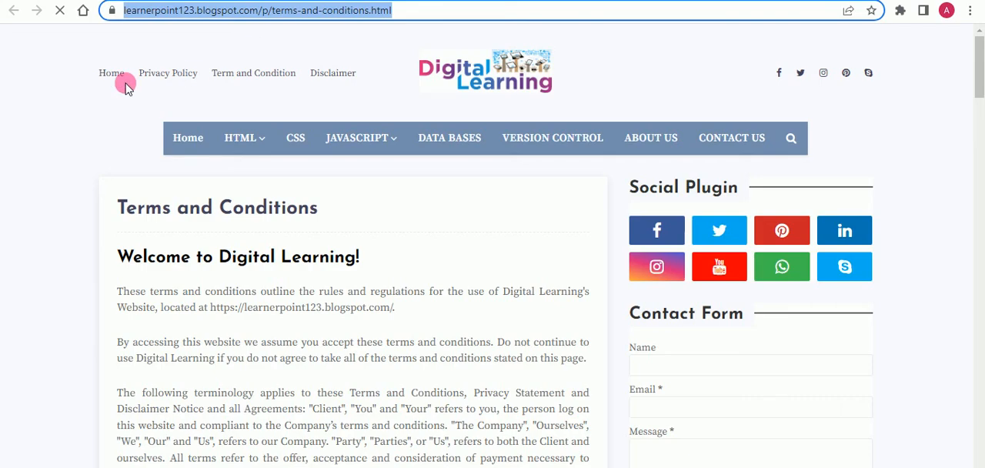
# - Look over the published Terms and Conditions page from its header links down to the footer
pyautogui.click(116, 83)
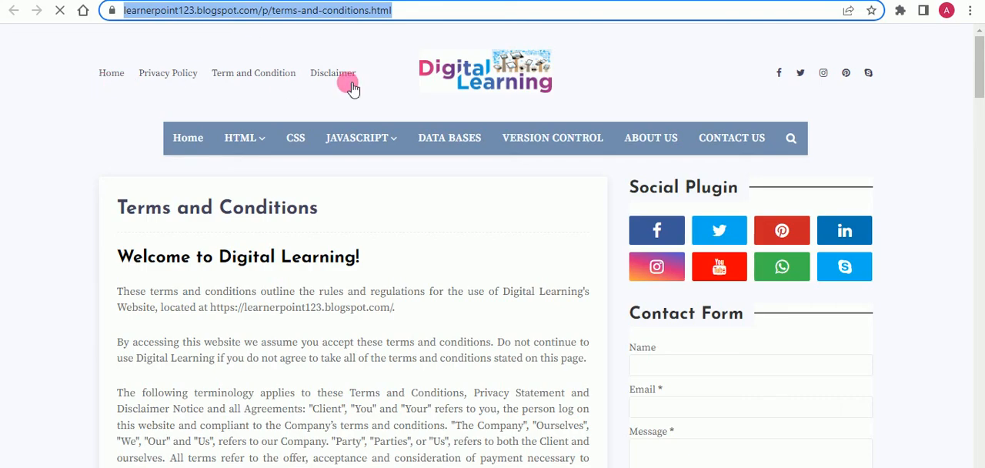
pyautogui.moveTo(981, 90); pyautogui.dragTo(854, 460)
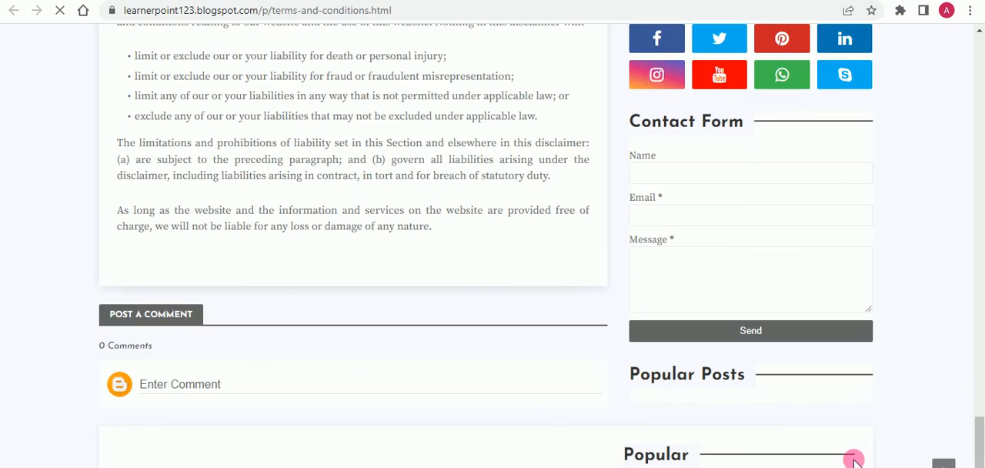
pyautogui.moveTo(981, 423); pyautogui.dragTo(981, 450)
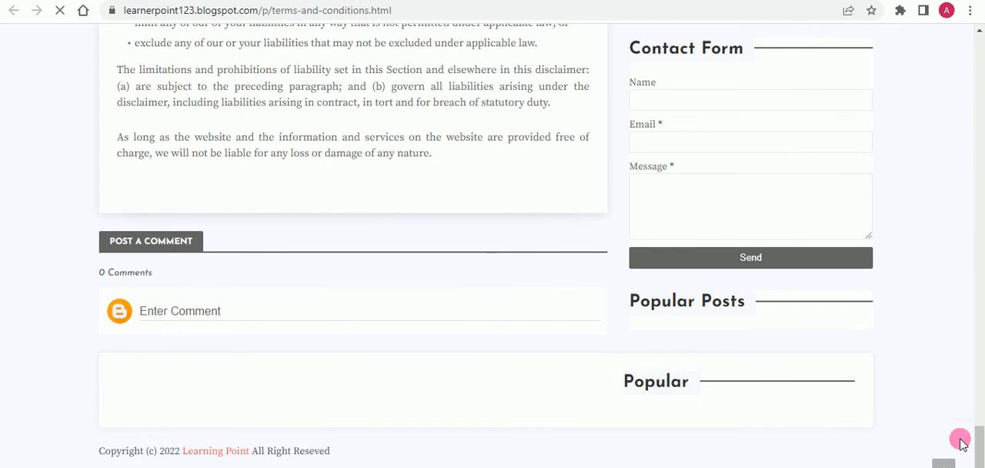
pyautogui.moveTo(979, 458); pyautogui.dragTo(978, 38)
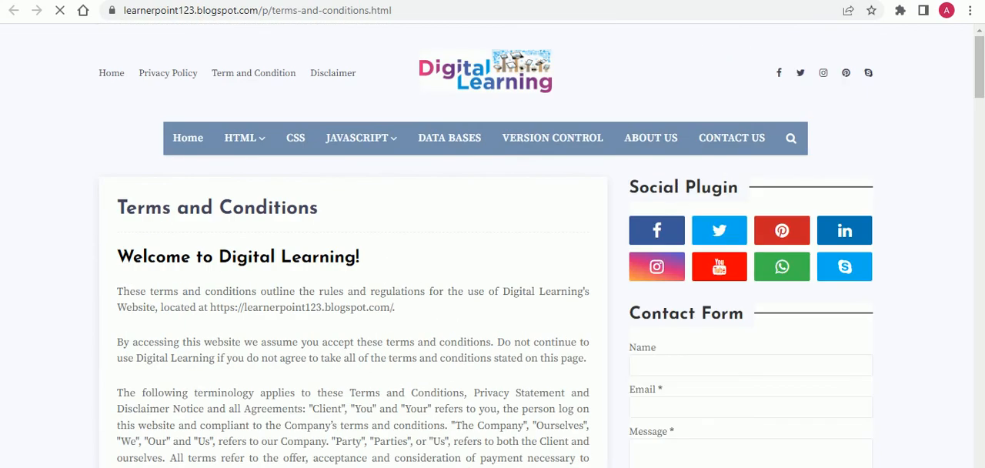
pyautogui.click(219, 1)
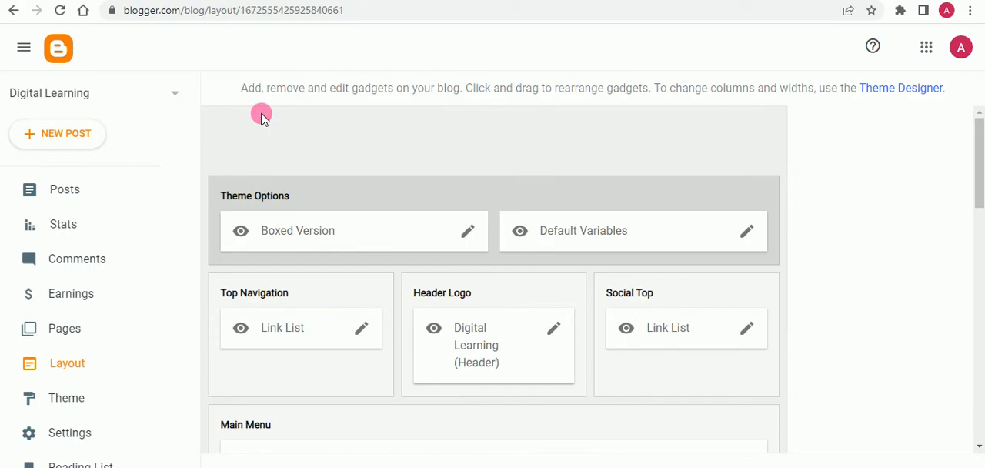
pyautogui.click(362, 330)
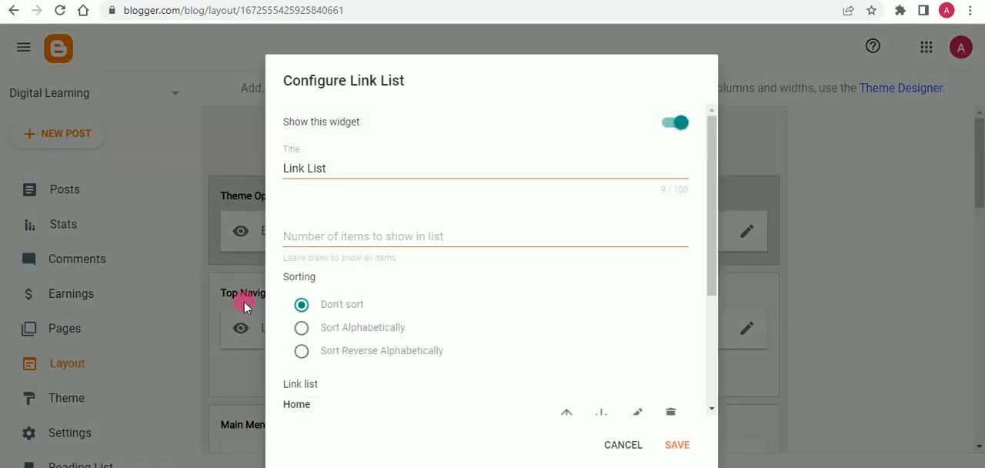
pyautogui.scroll(-1, 381, 285)
pyautogui.scroll(-2, 383, 286)
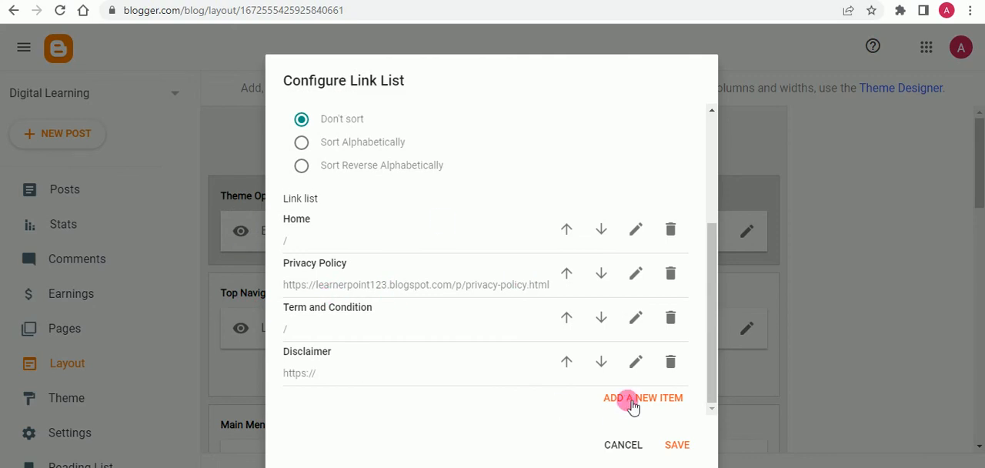
pyautogui.click(636, 317)
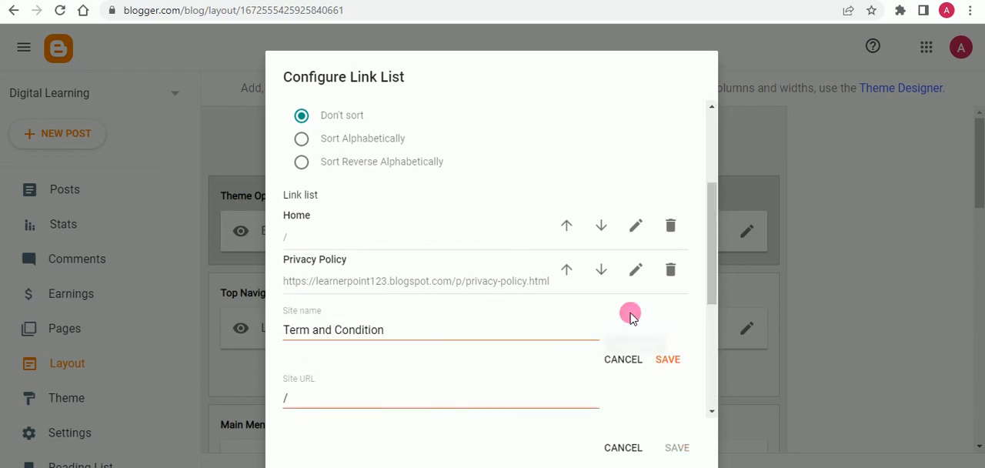
pyautogui.scroll(-1, 339, 345)
pyautogui.click(357, 336)
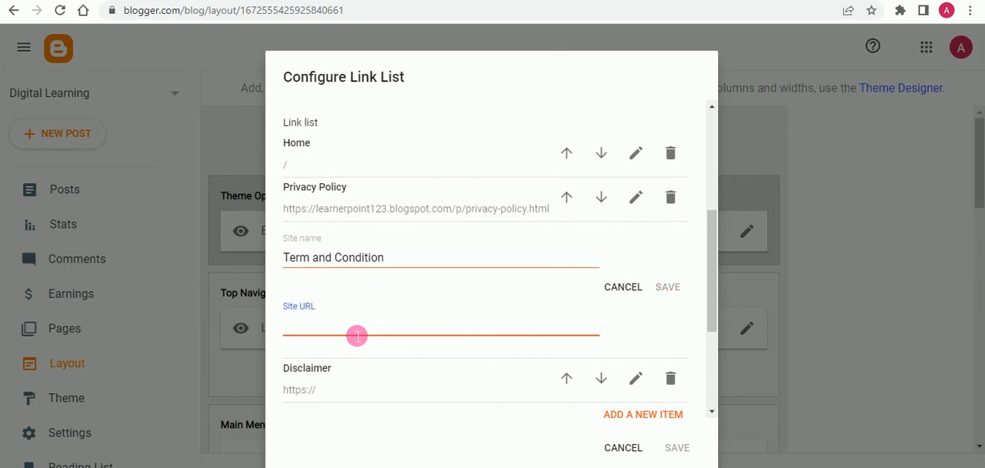
pyautogui.hotkey('ctrl', 'v')
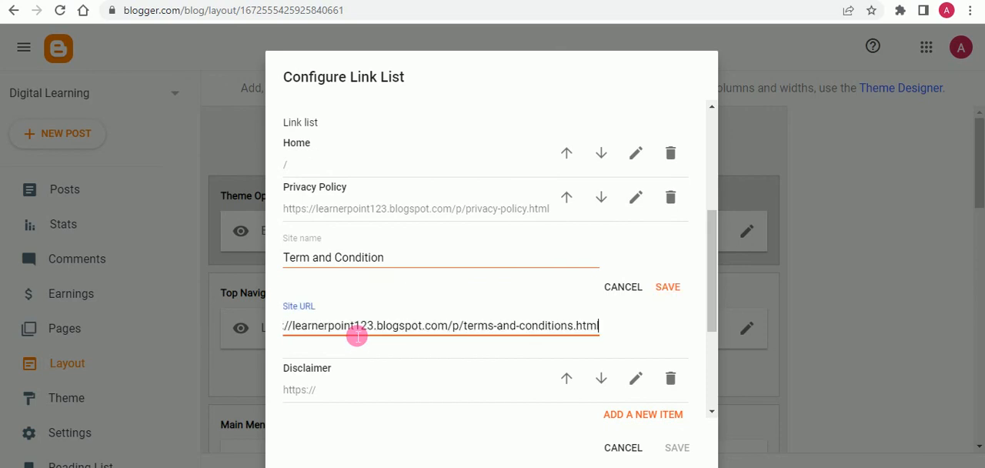
pyautogui.click(668, 286)
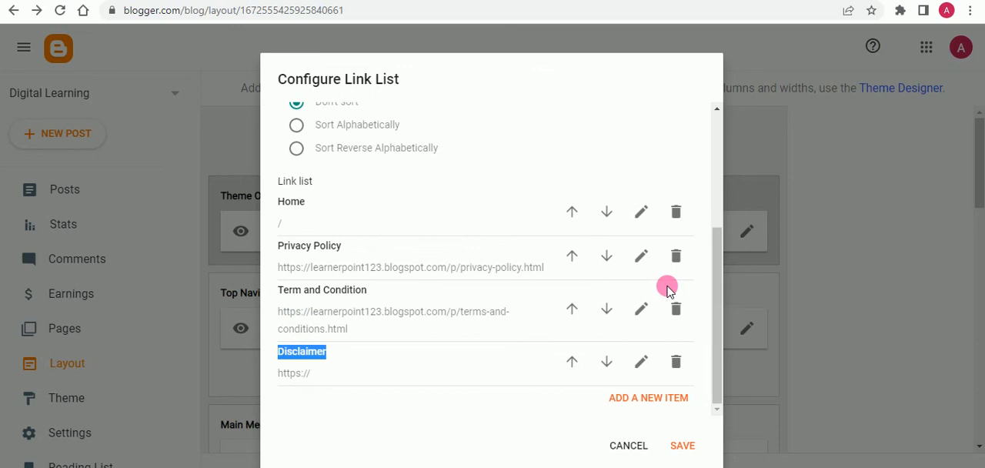
pyautogui.click(683, 446)
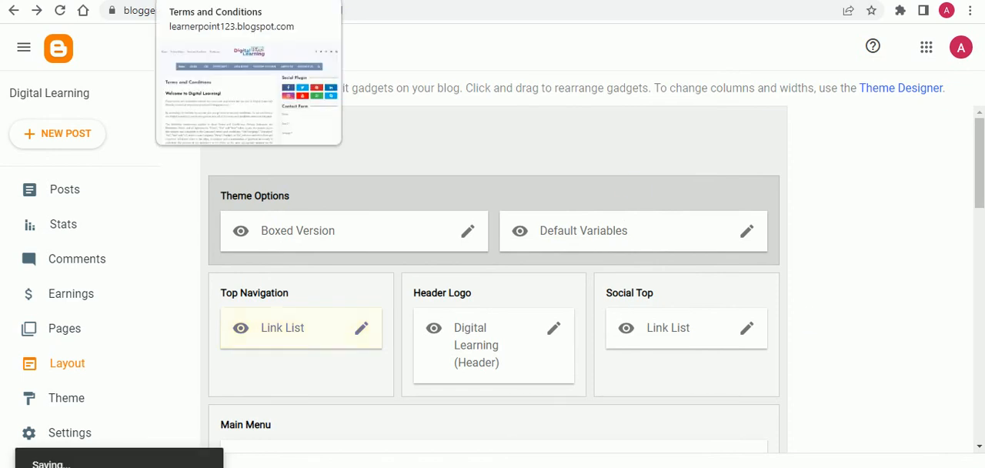
# - Reload the published Terms and Conditions page and test the blog's header links, including Home, Term and Condition, Privacy Policy and Disclaimer
pyautogui.click(223, 1)
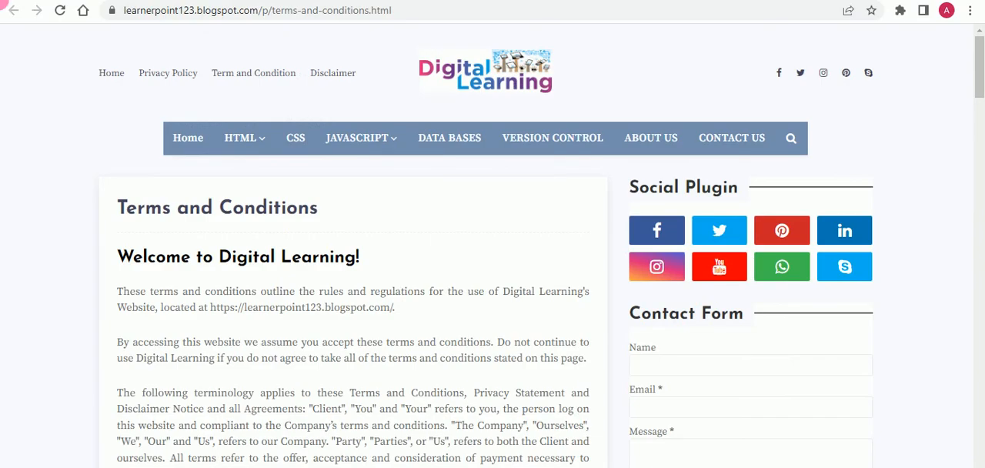
pyautogui.click(60, 13)
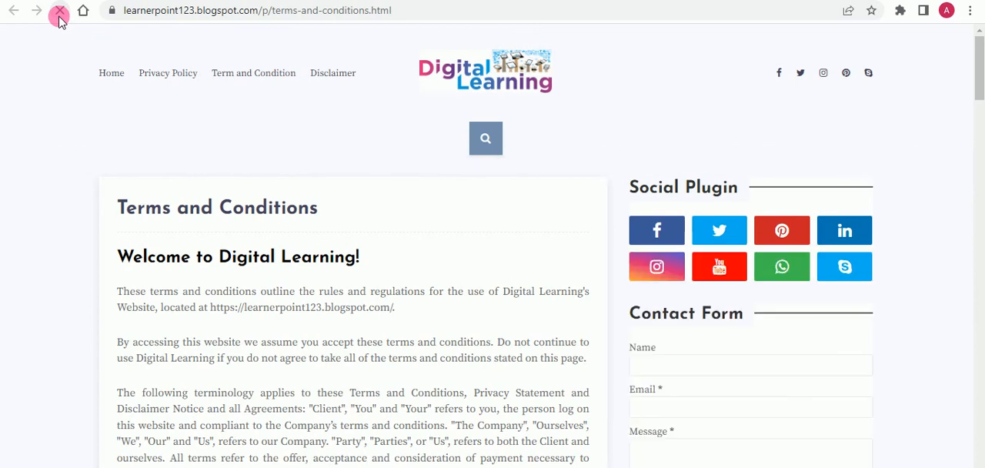
pyautogui.click(181, 141)
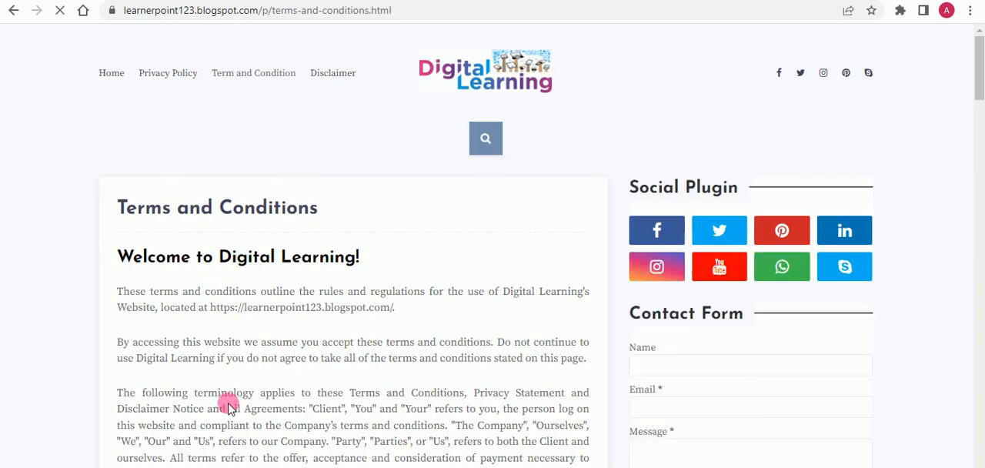
pyautogui.click(179, 75)
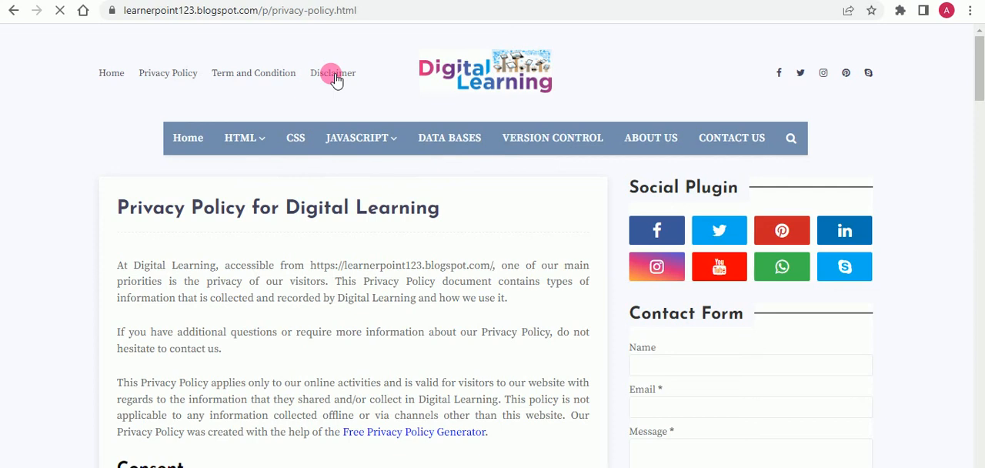
pyautogui.click(333, 75)
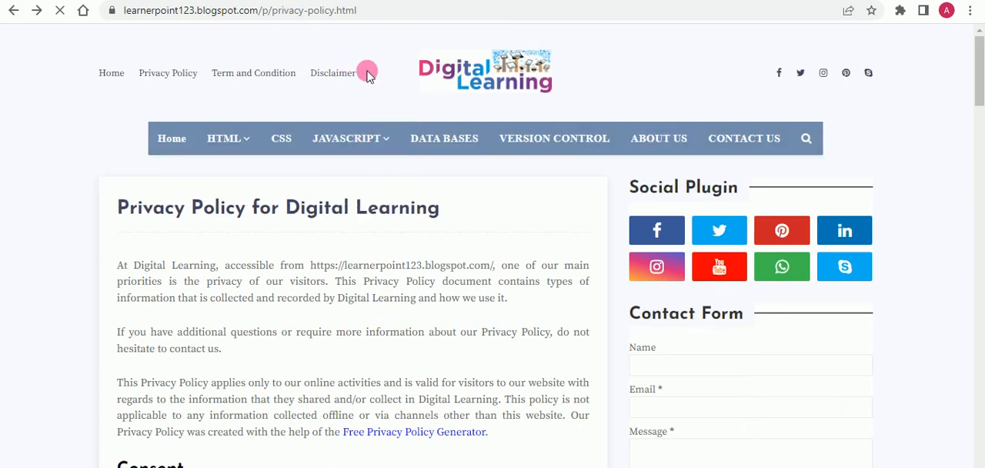
pyautogui.scroll(-2, 408, 212)
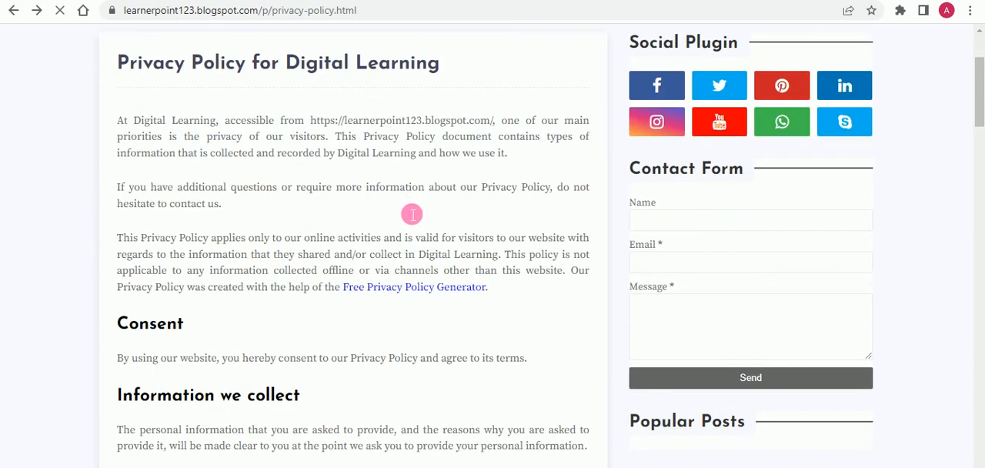
pyautogui.scroll(2, 412, 214)
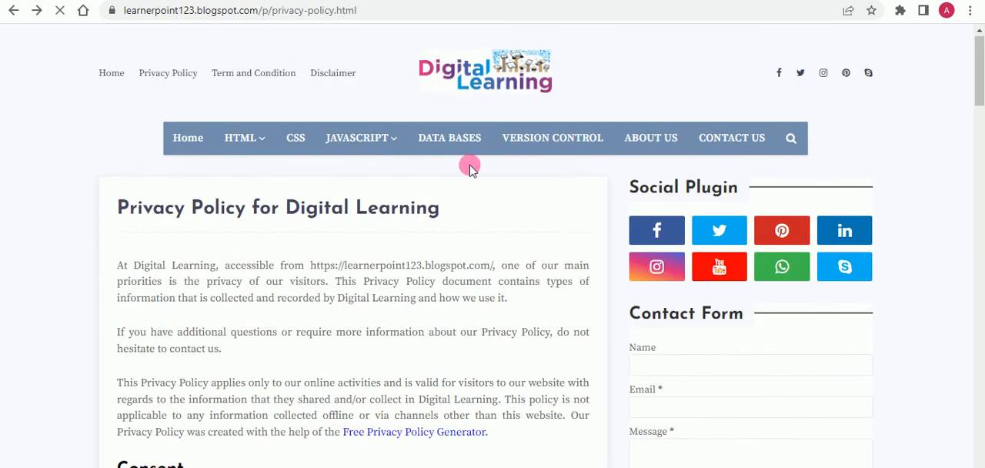